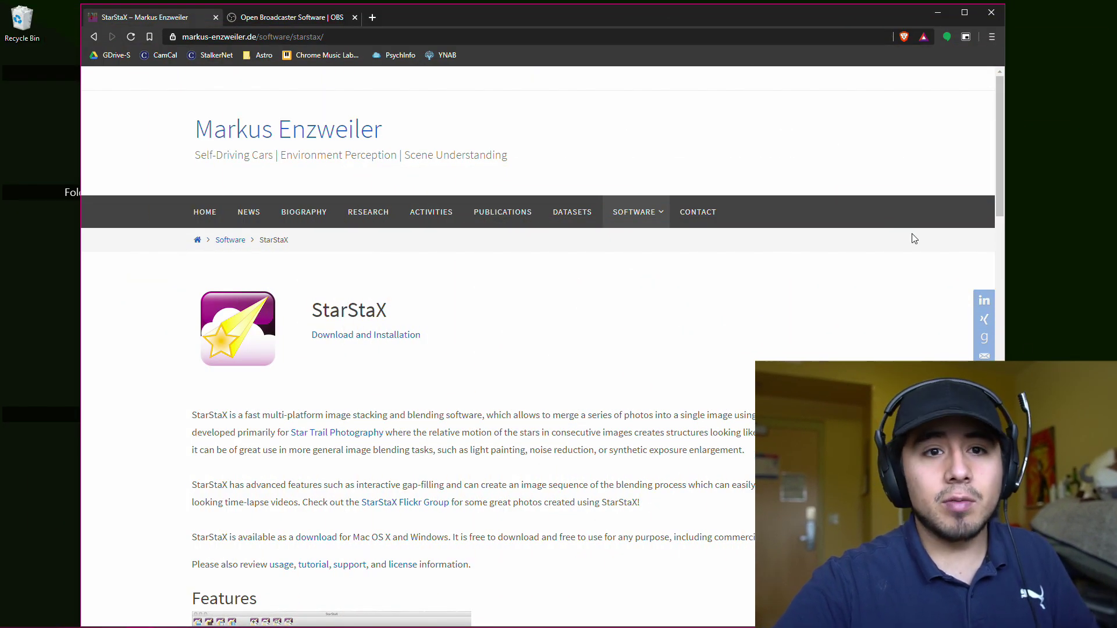
- In Brave, view the OBS Studio homepage tab, then return to the StarStaX page
click(310, 383)
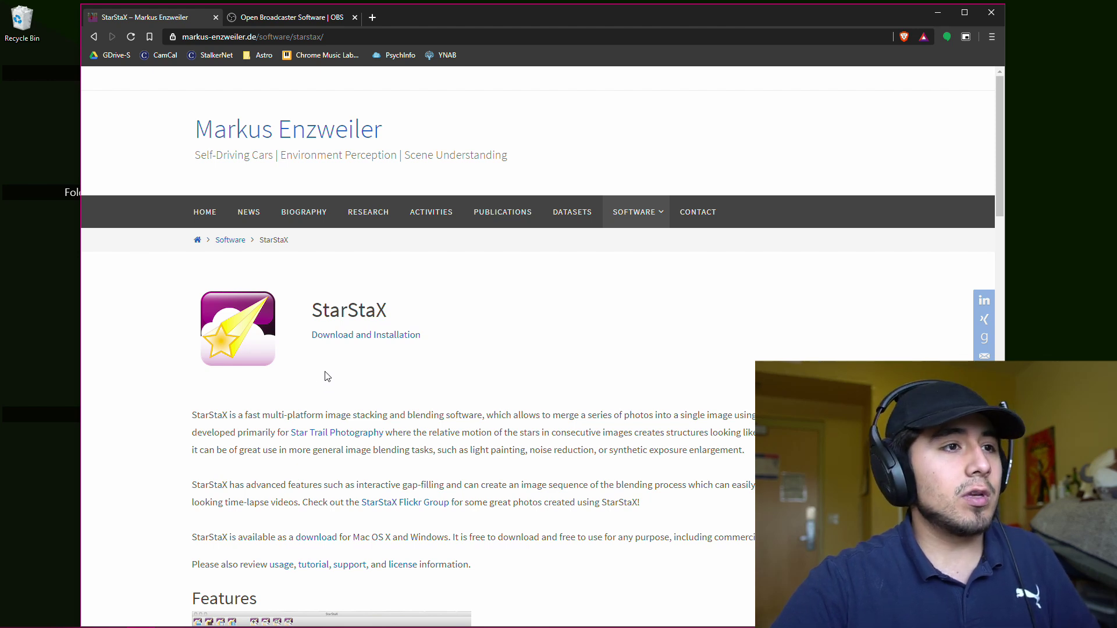
click(287, 19)
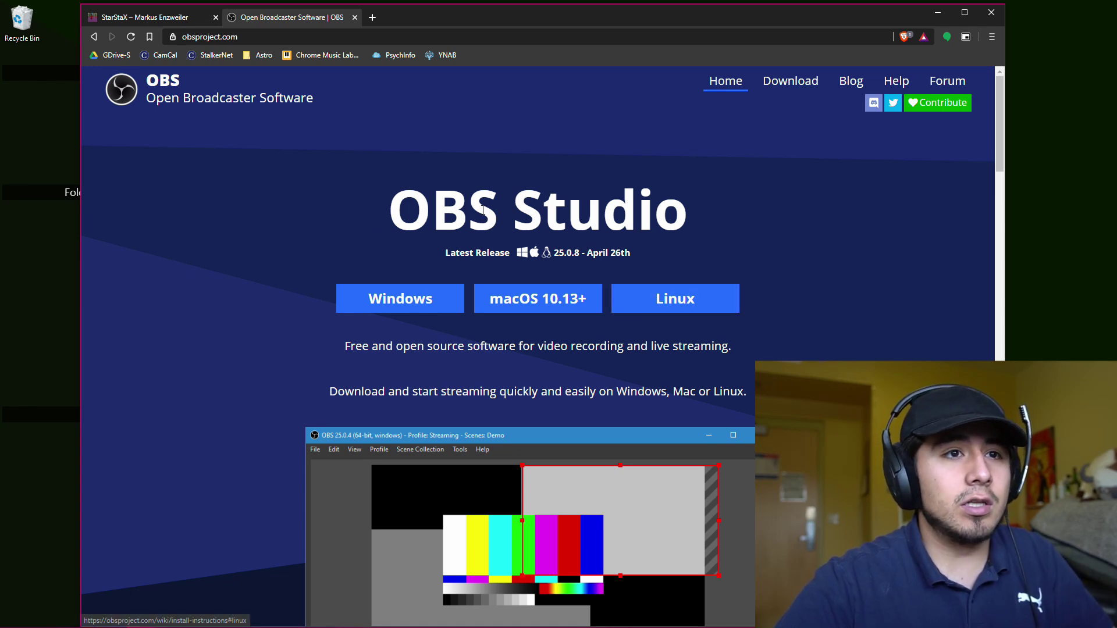
click(162, 22)
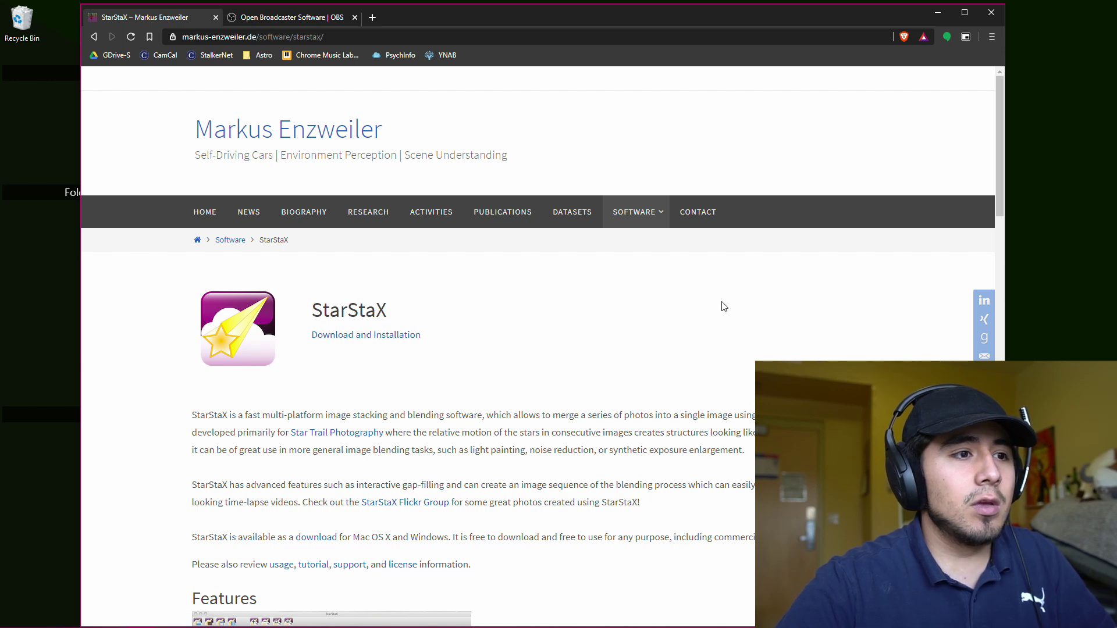
drag(368, 539, 448, 537)
click(482, 537)
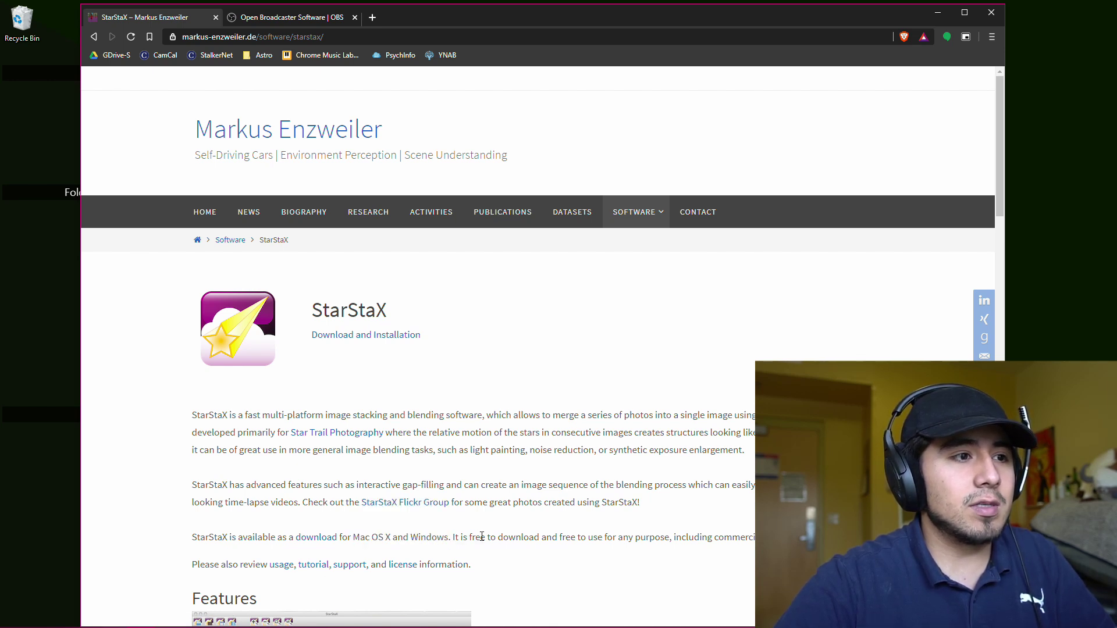
- Minimize Brave and launch StarStaX from the taskbar
click(937, 13)
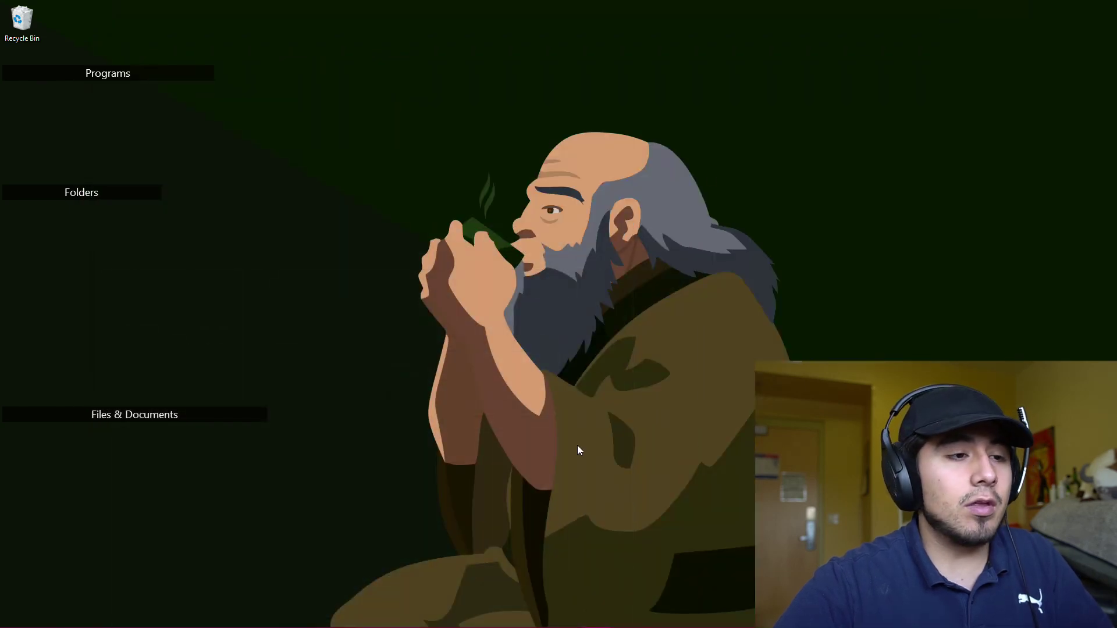
mouse_move(408, 625)
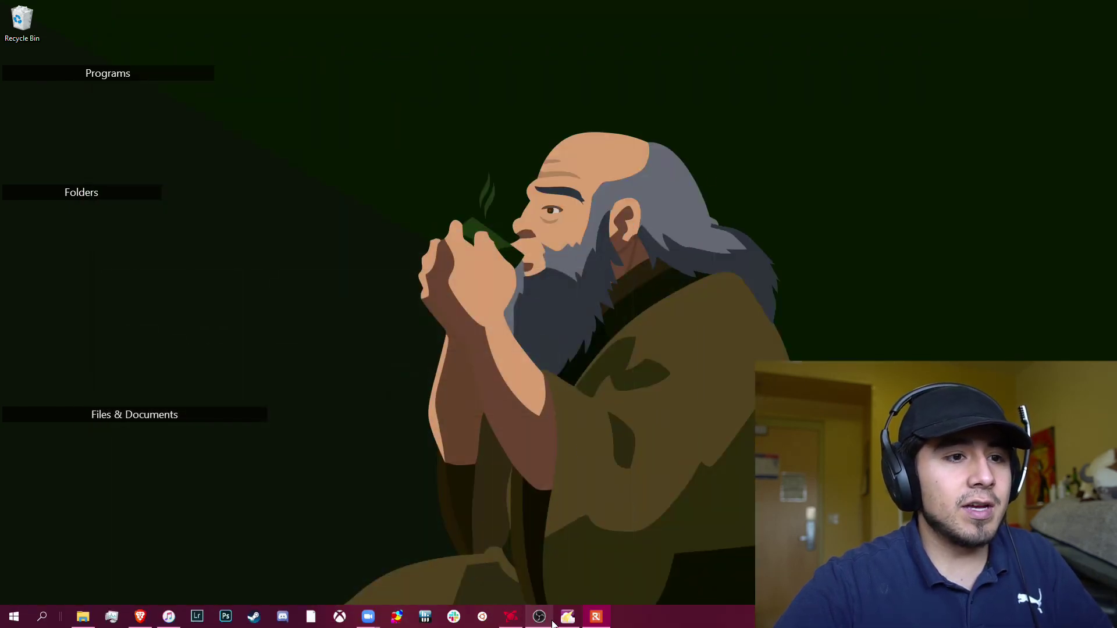
click(576, 619)
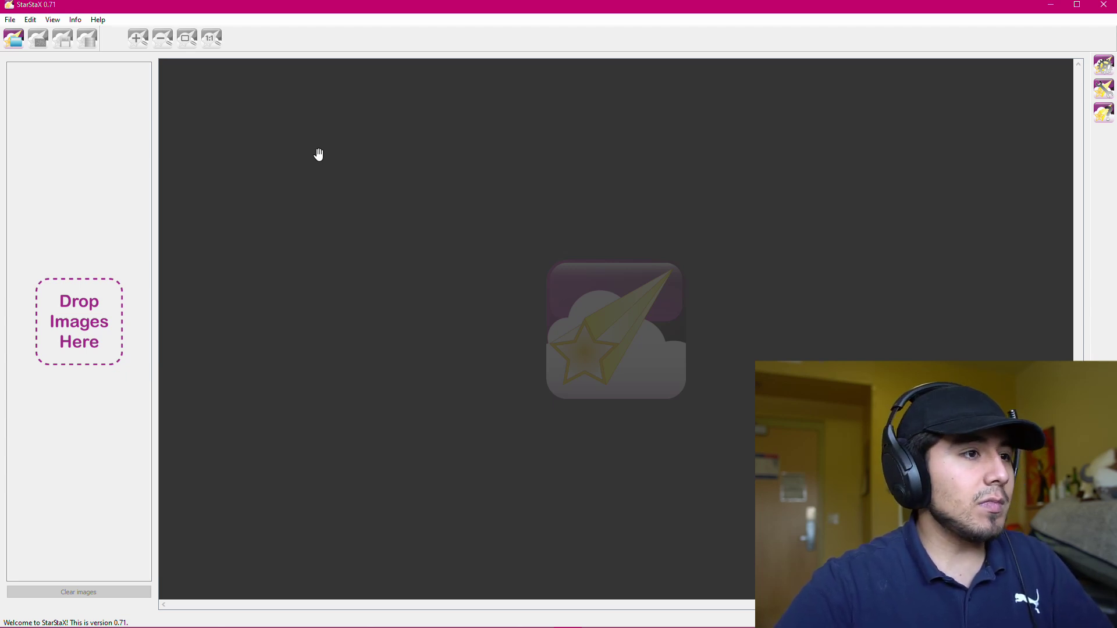
- Select all 540 PHD2_Success JPEGs in the StarStaX folder and drag them into StarStaX's image list
mouse_move(227, 627)
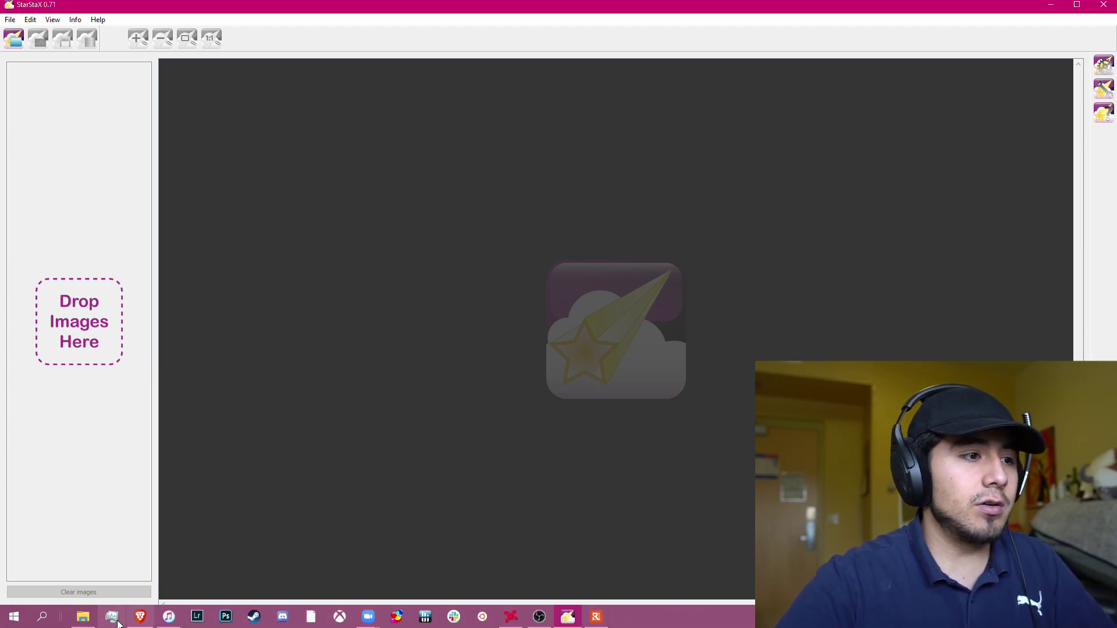
click(83, 617)
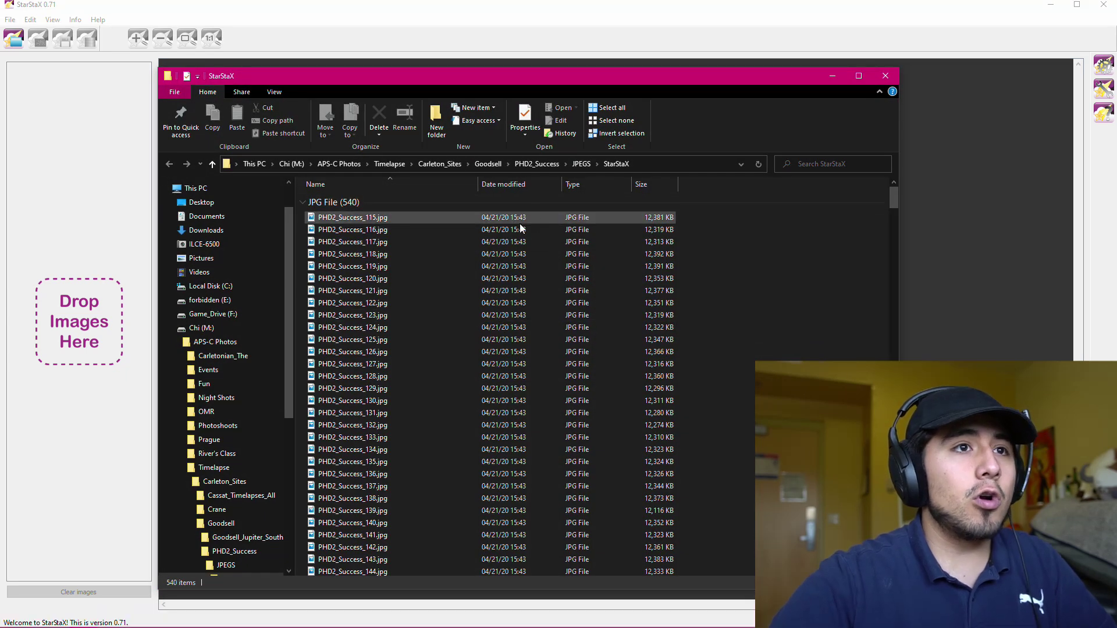
scroll(466, 273, down, 20)
scroll(450, 284, up, 20)
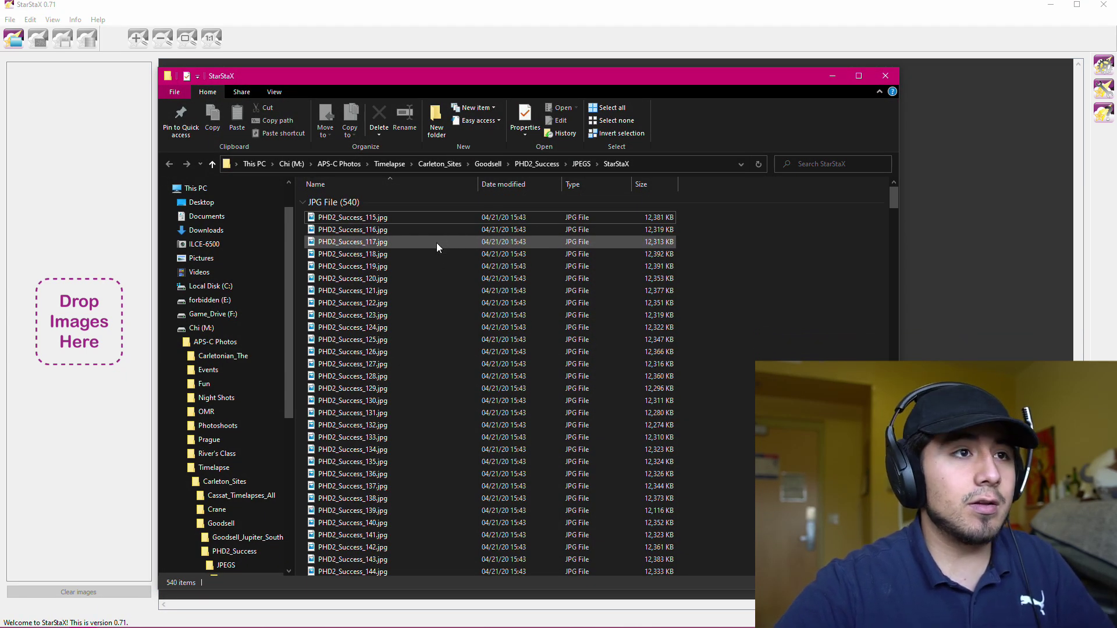
key(ctrl+a)
drag(394, 85, 538, 79)
drag(536, 247, 81, 304)
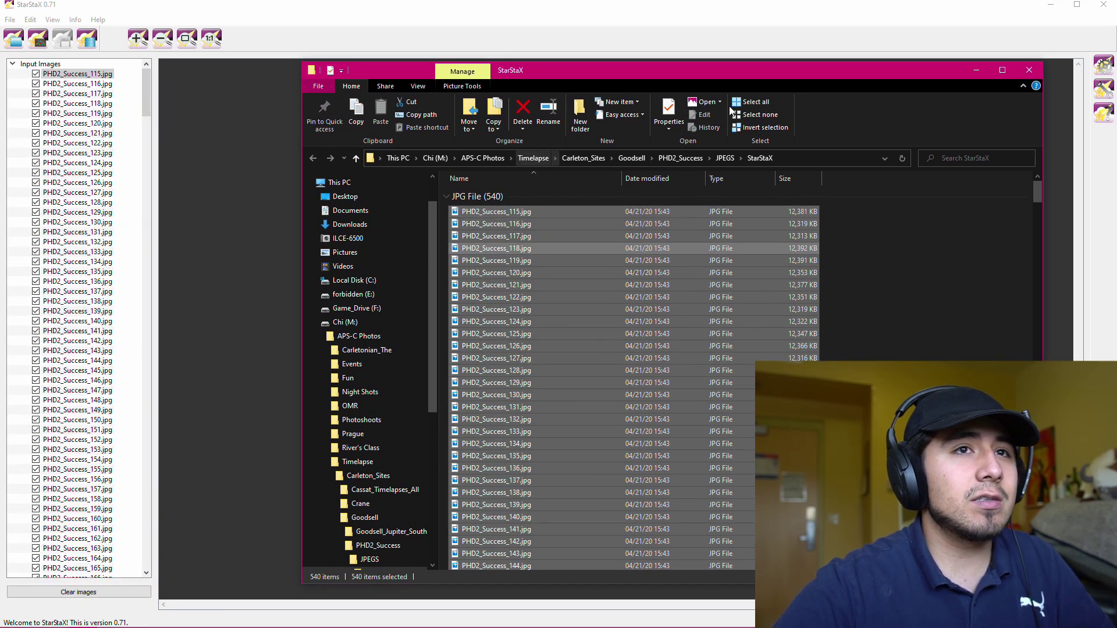
- Review StarStaX's Blending, Images and General preferences without changes, then bring up OBS Studio
click(976, 71)
click(1103, 73)
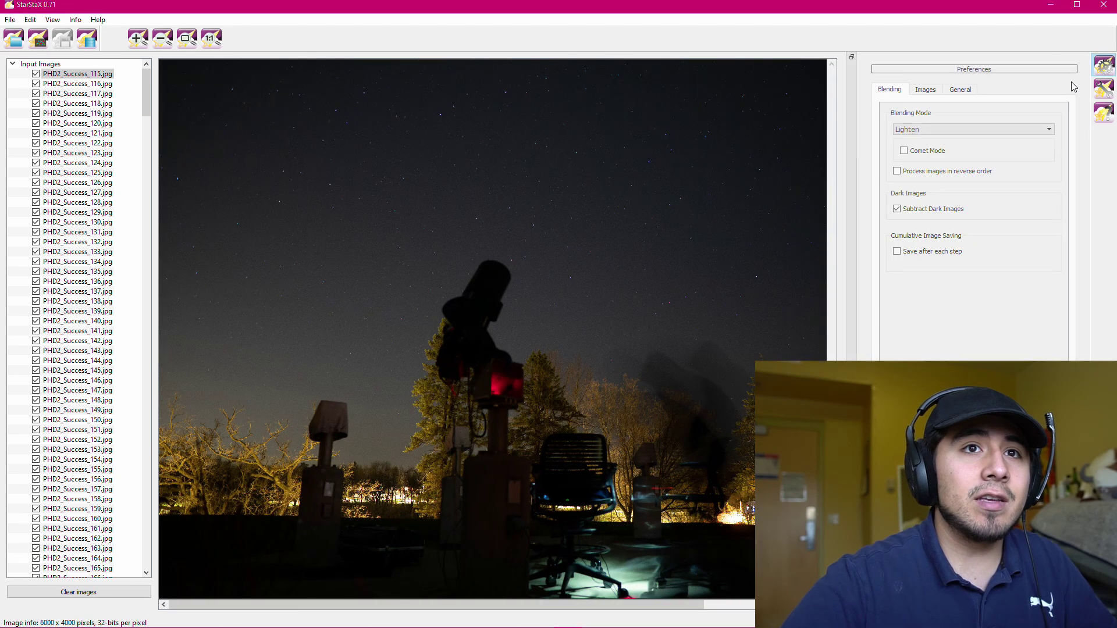
click(924, 90)
click(959, 90)
click(896, 90)
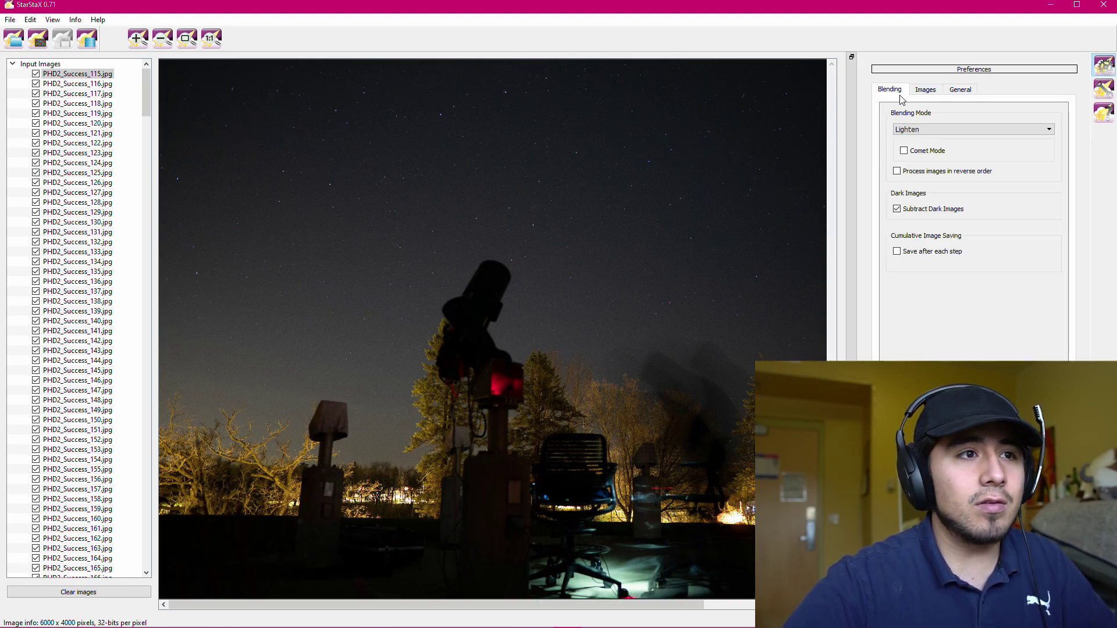
click(1105, 65)
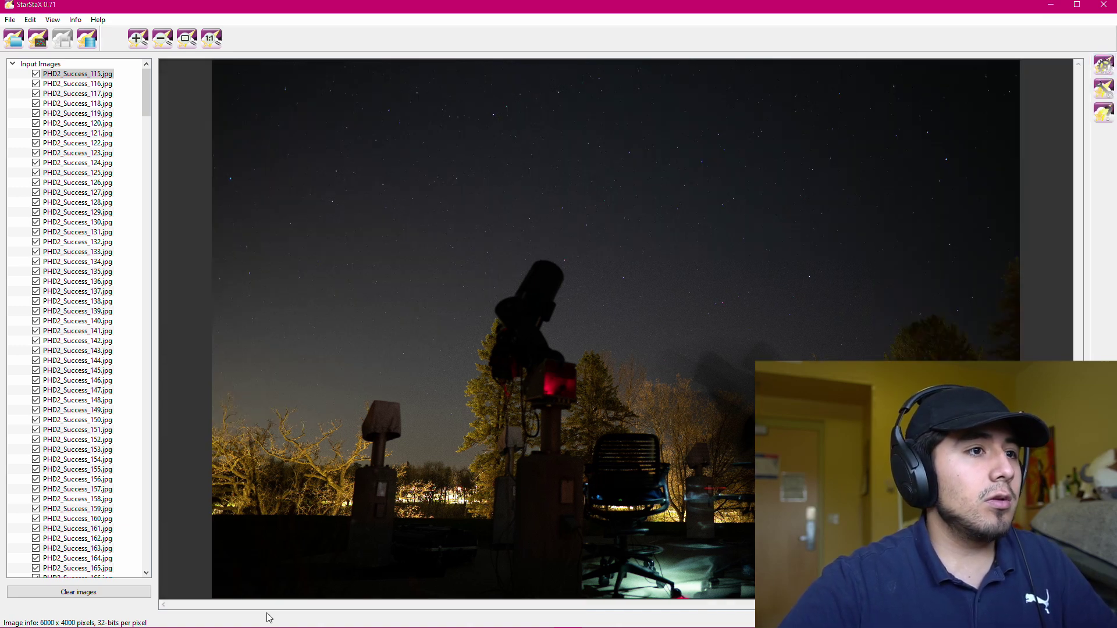
click(538, 617)
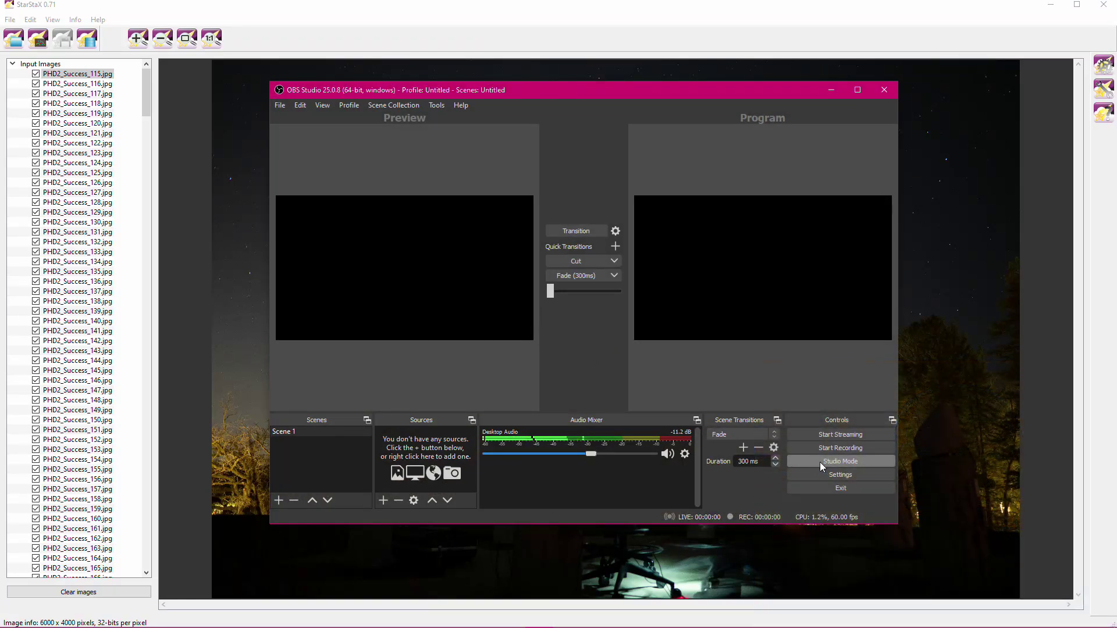
- Turn off Studio Mode in the Controls panel, leaving a single preview canvas
click(814, 462)
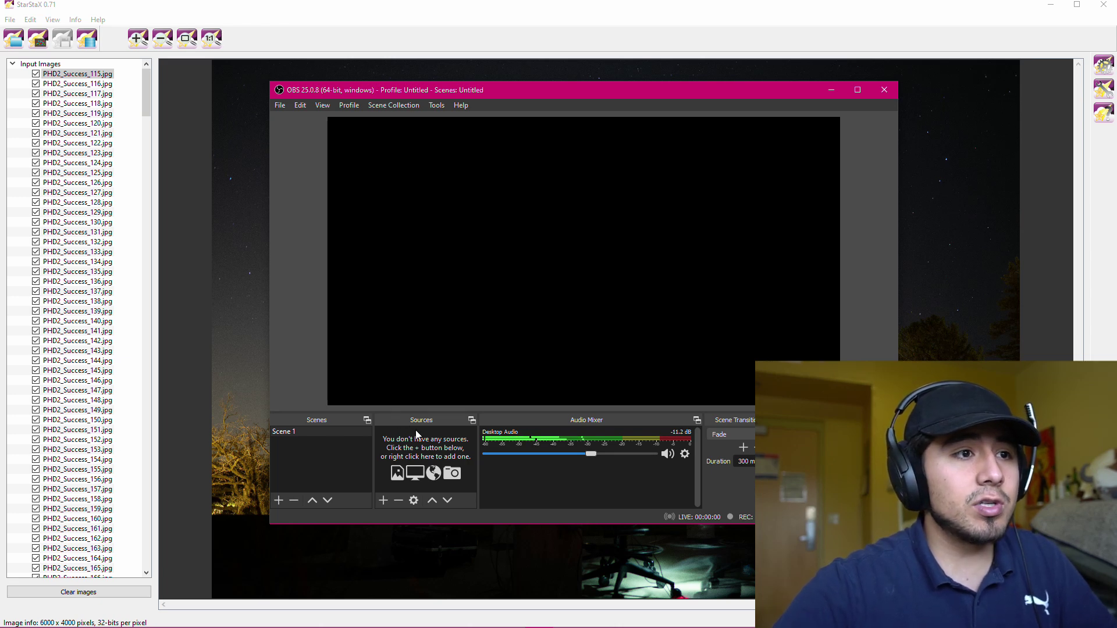
- Add a Window Capture source to Scene 1 capturing [StarStaX.exe]: StarStaX 0.71
click(383, 501)
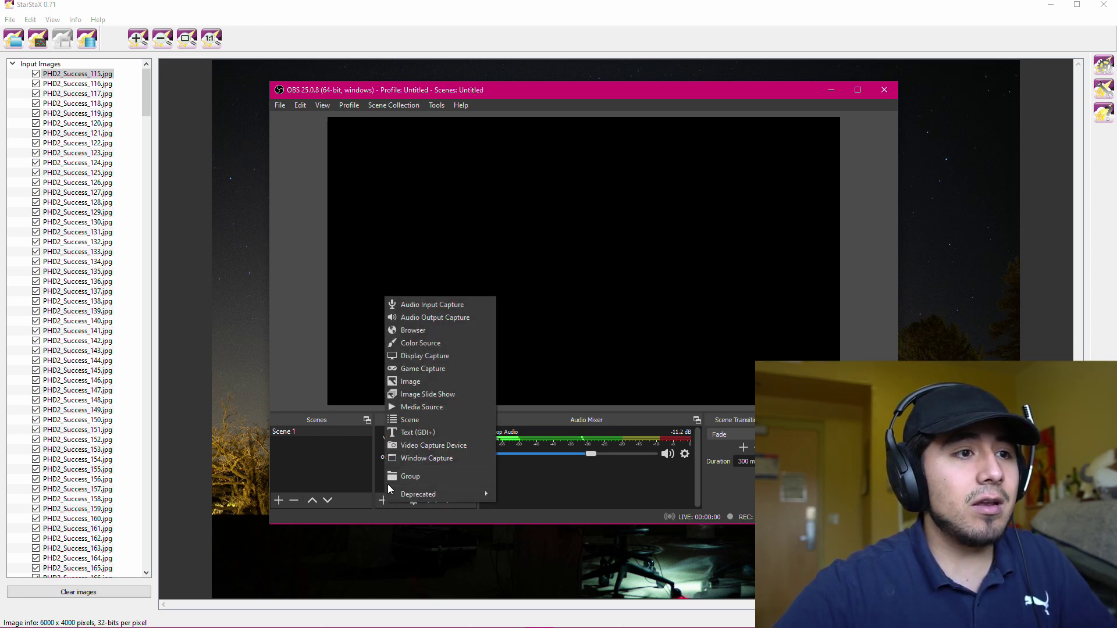
click(408, 458)
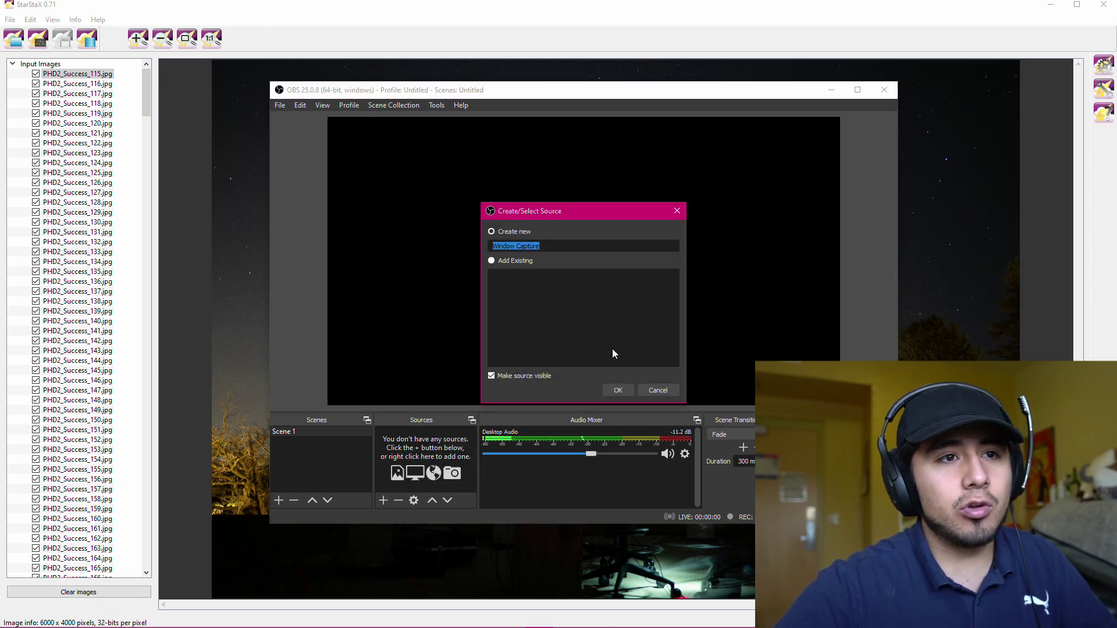
click(618, 390)
click(506, 383)
click(514, 408)
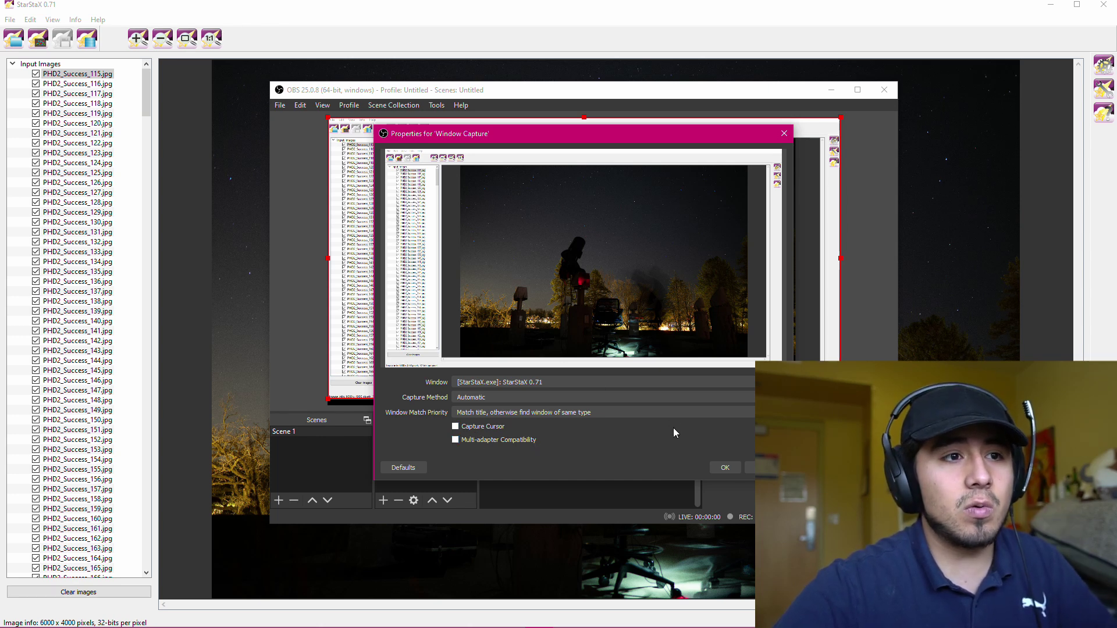
click(724, 470)
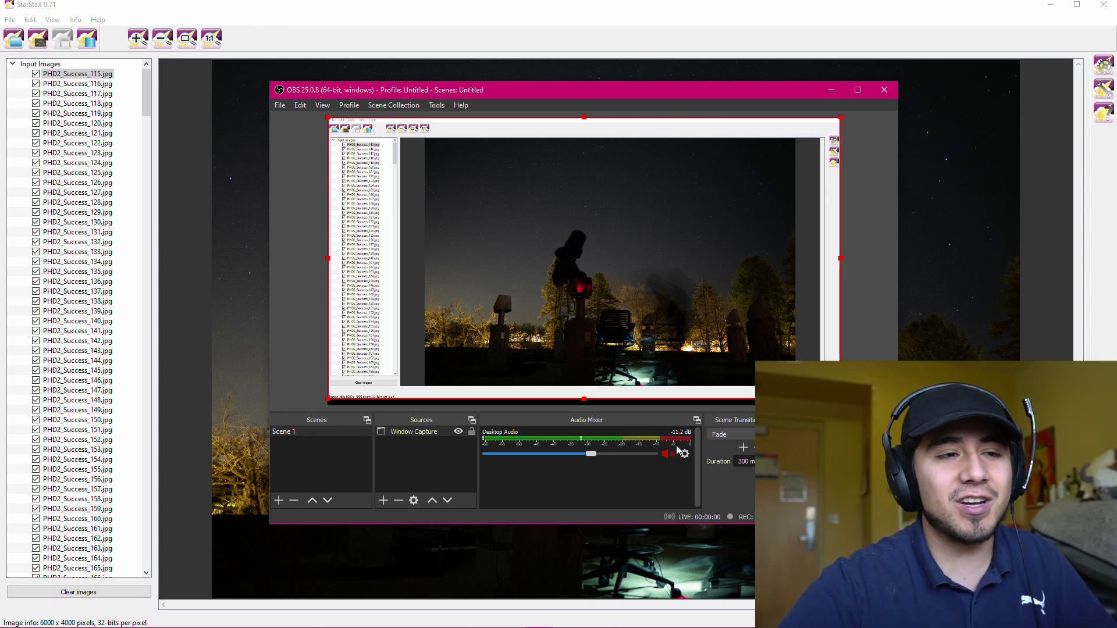
- Open Edit Transform for the Window Capture and enter crop values, including left 364, top 80, bottom 51
drag(581, 90, 387, 74)
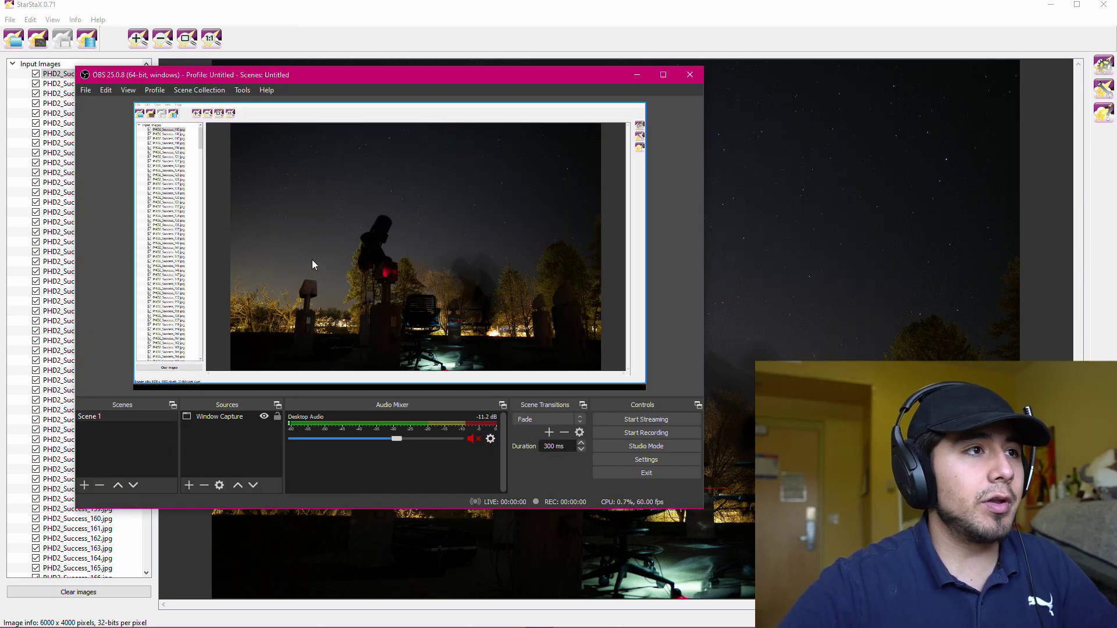
right_click(303, 244)
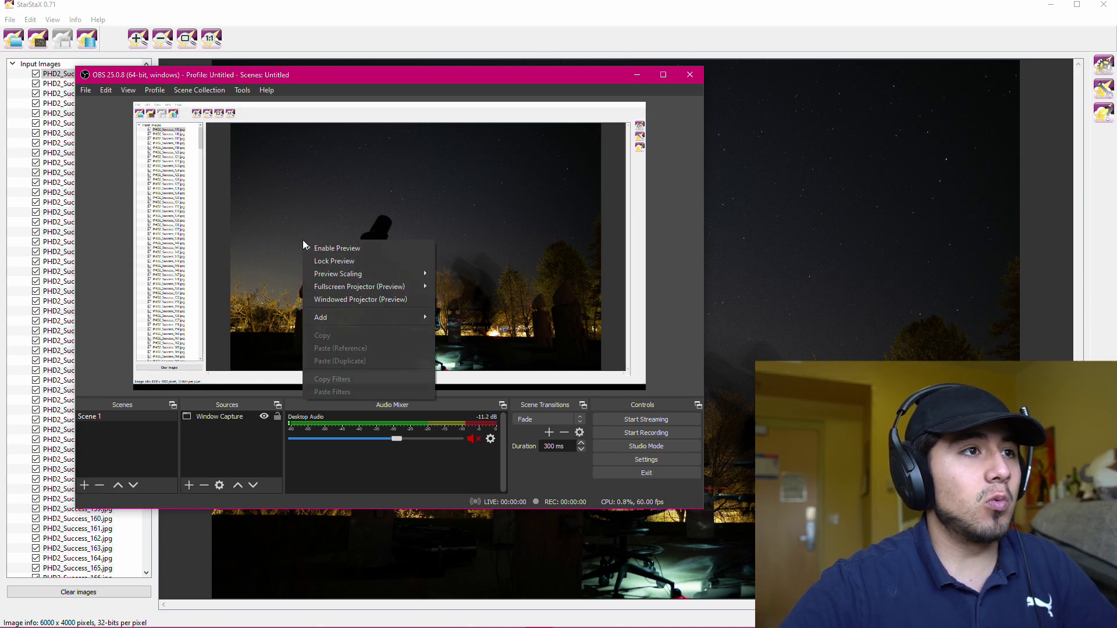
click(298, 260)
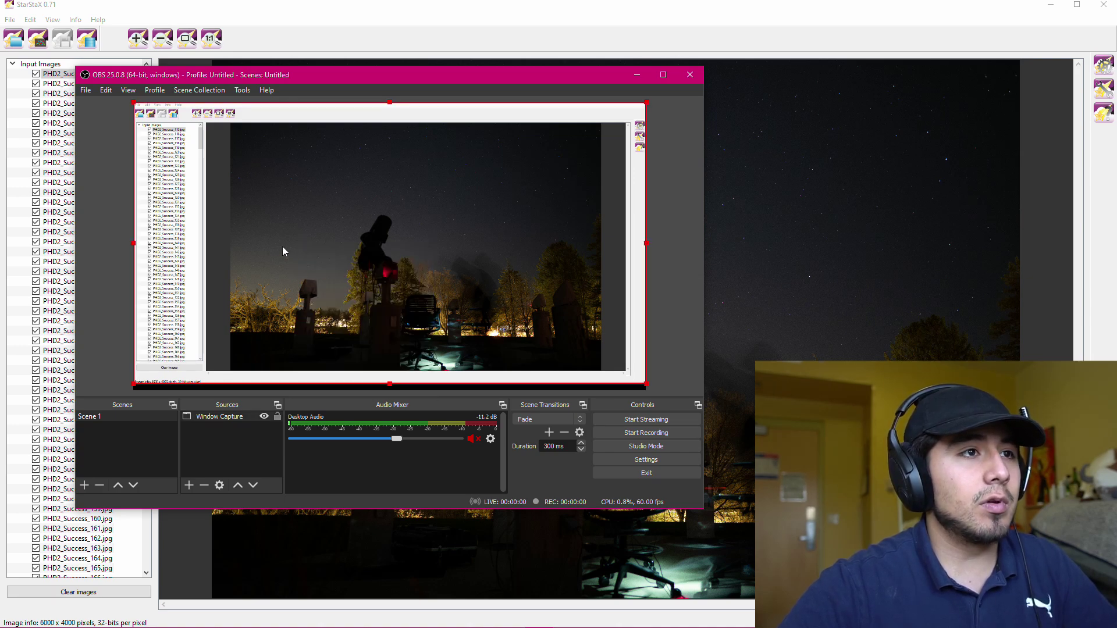
right_click(301, 268)
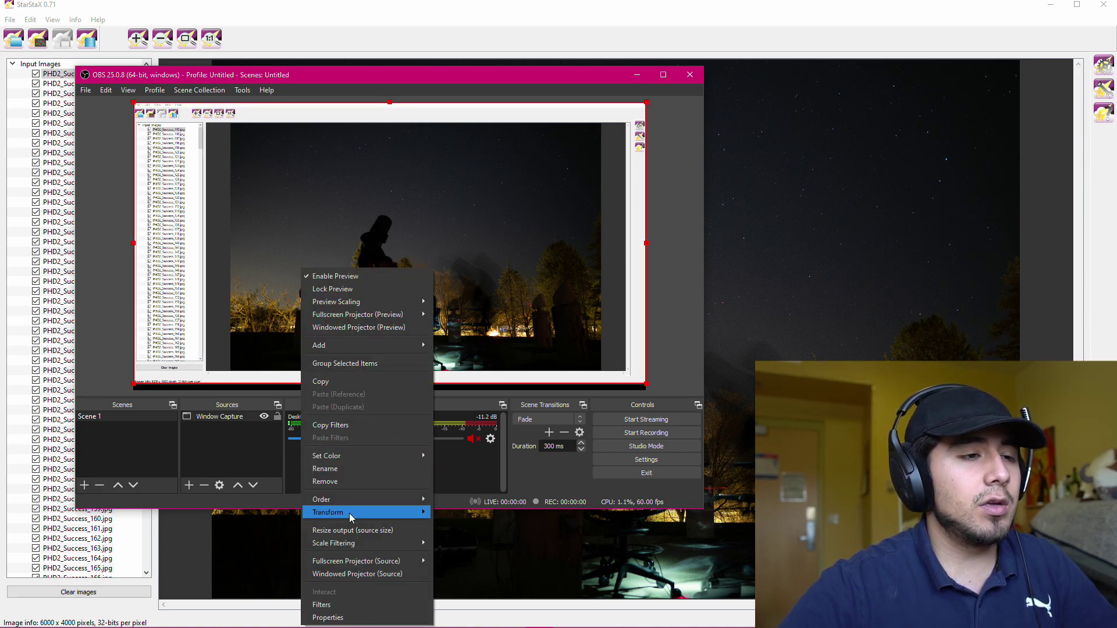
mouse_move(350, 514)
click(462, 438)
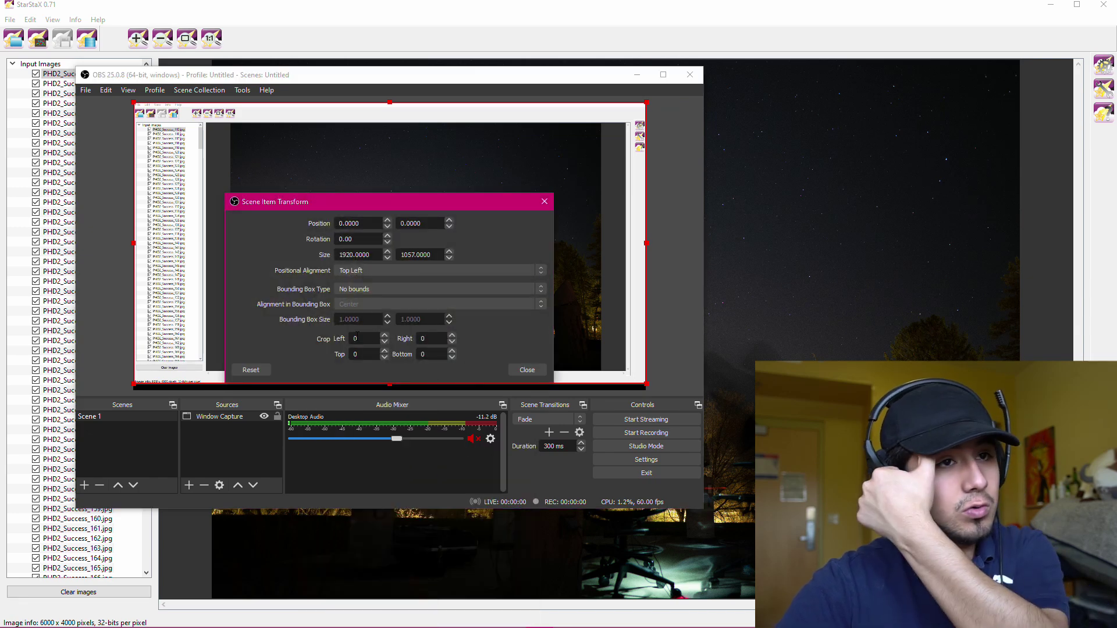
drag(362, 204, 799, 243)
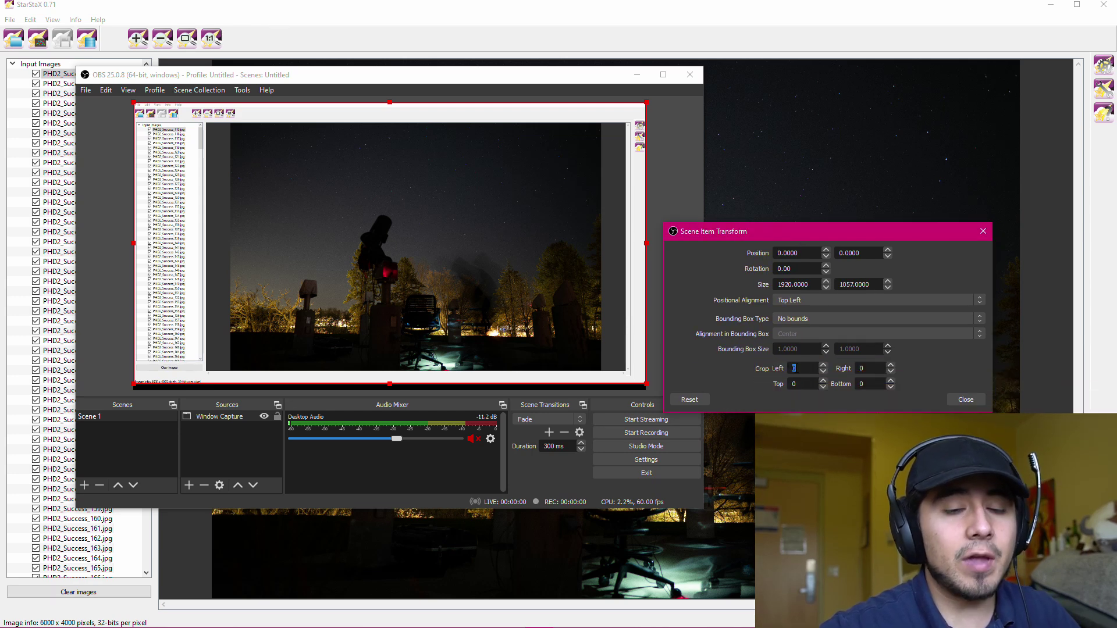
text(200)
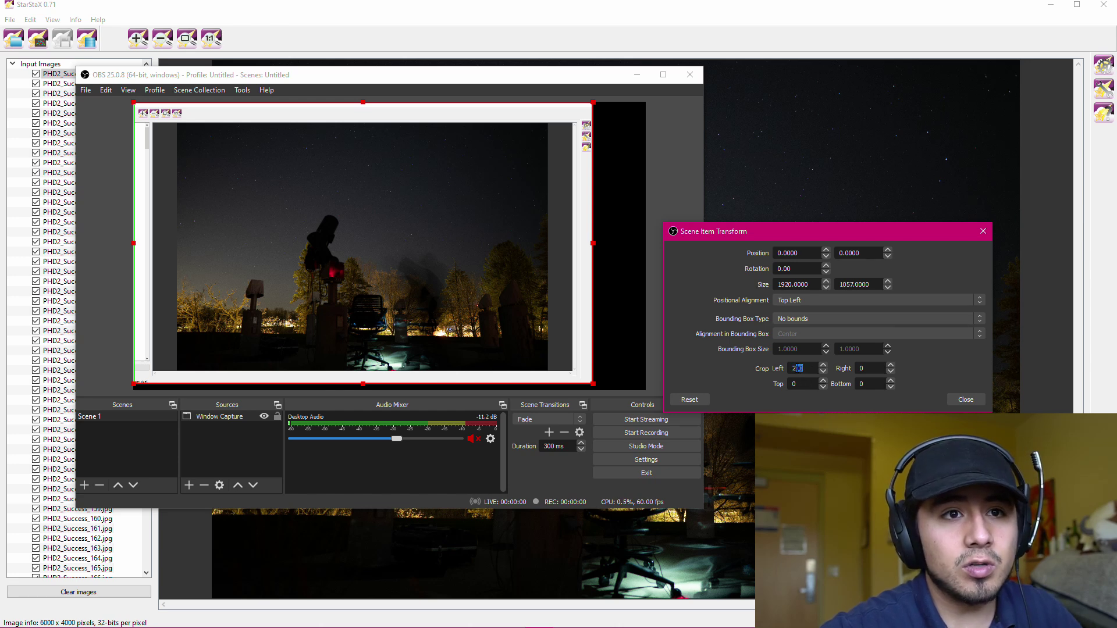
double_click(795, 368)
text(30)
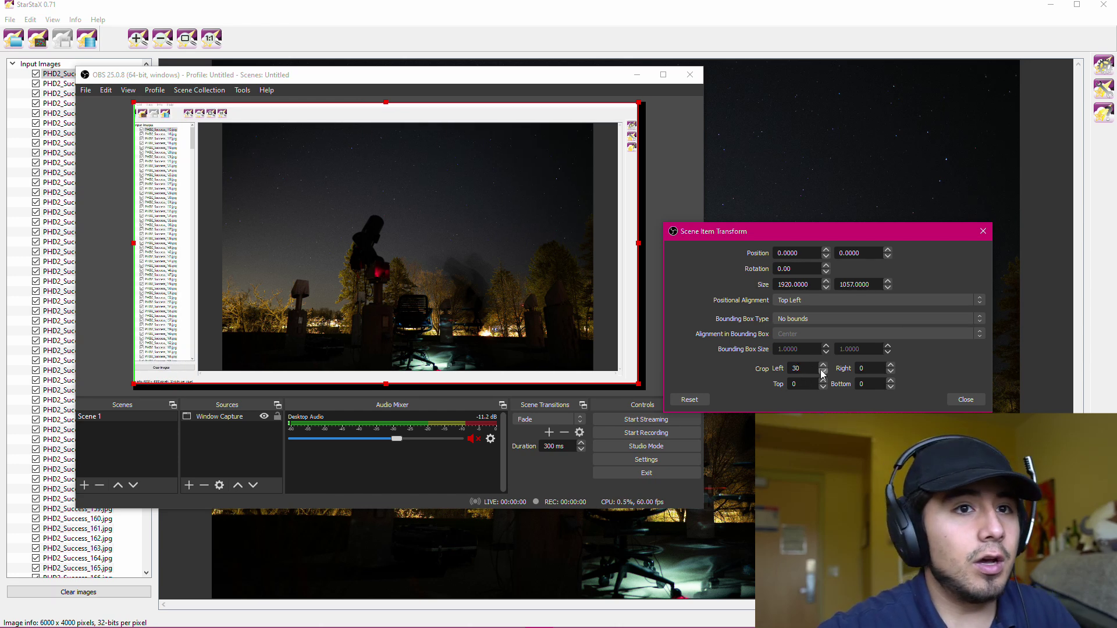
text(0)
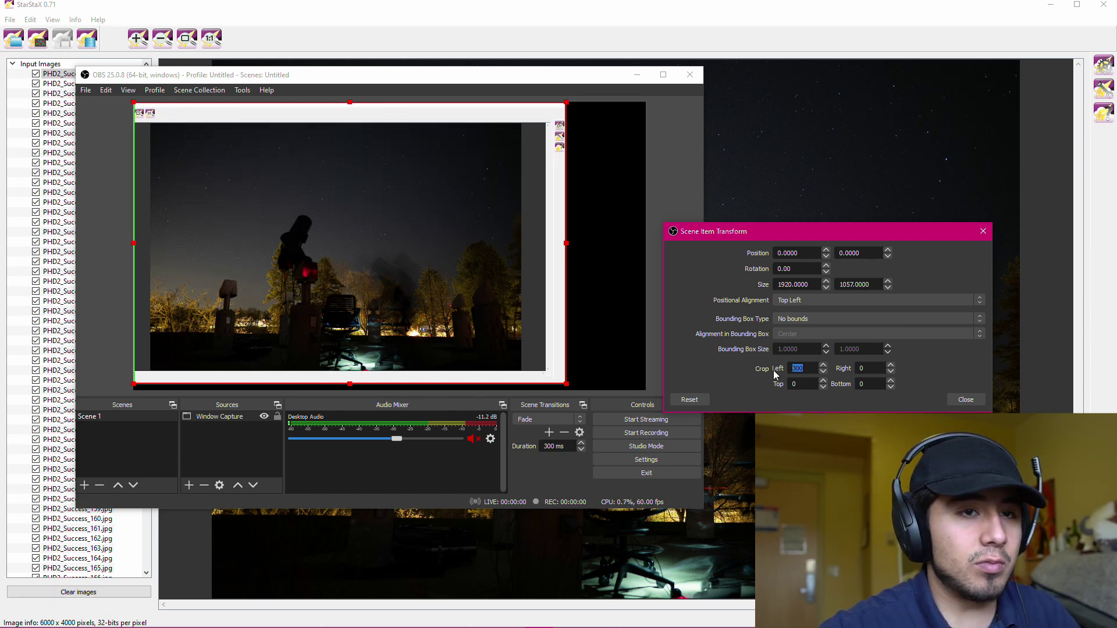
text(364)
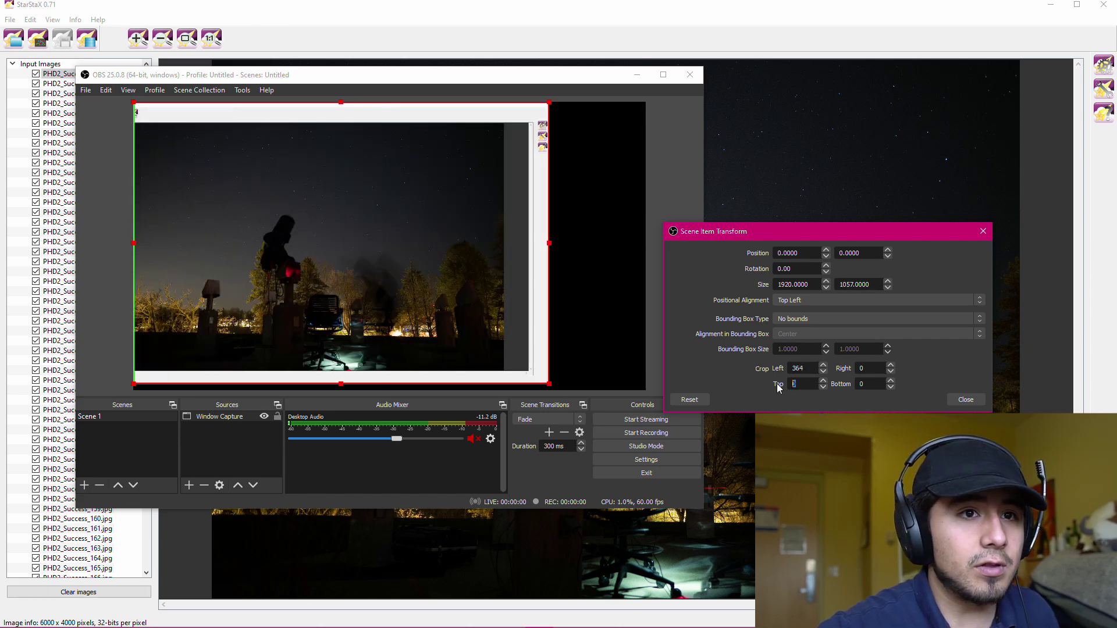
text(80)
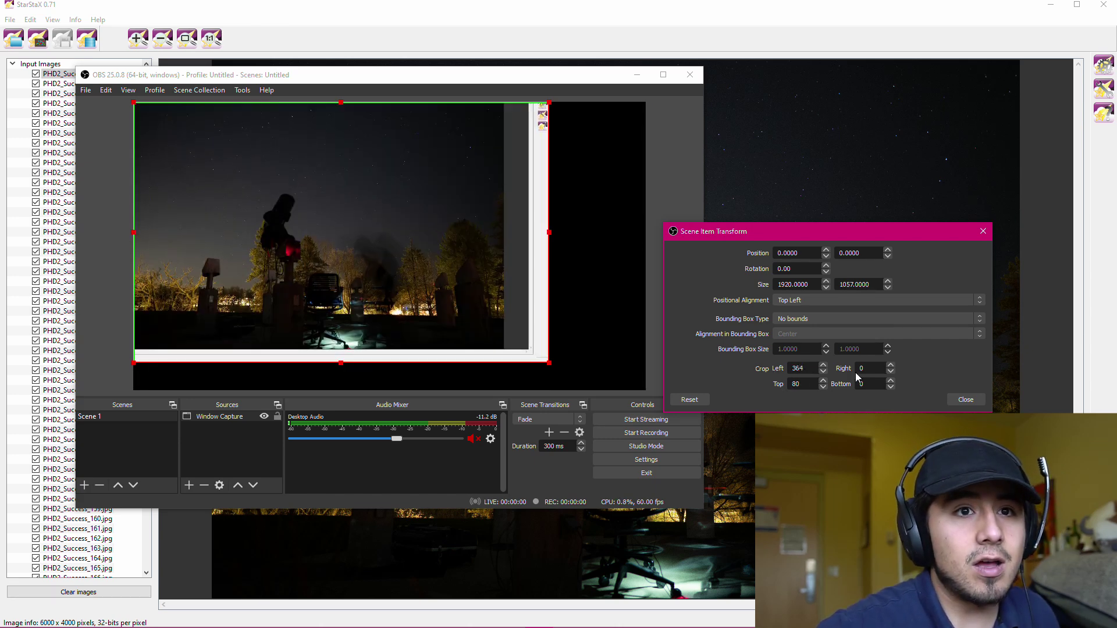
text(160)
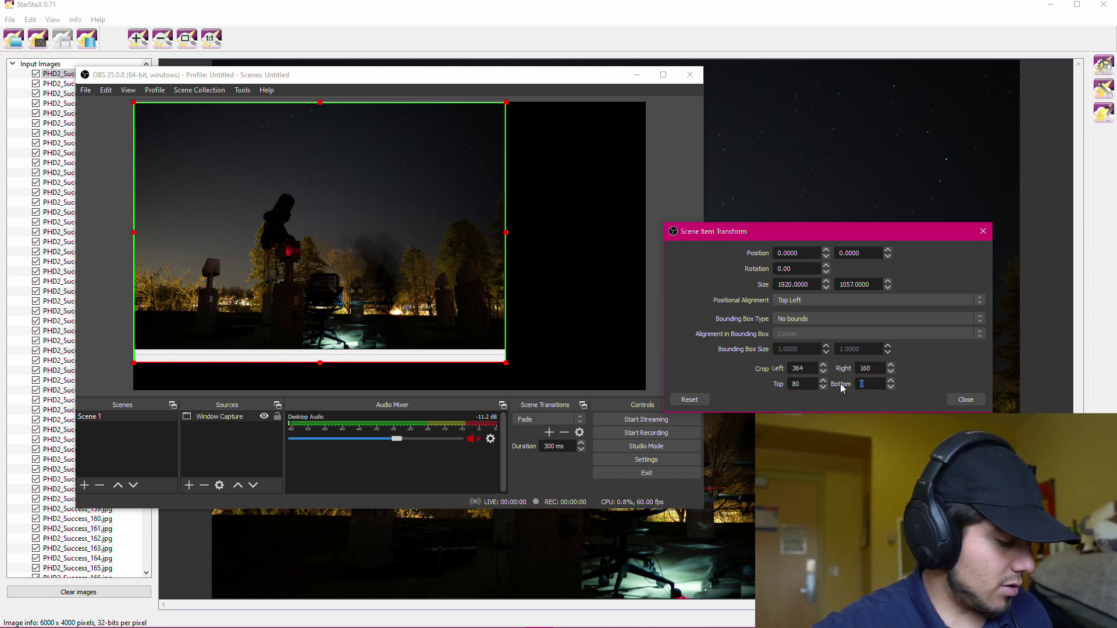
text(51)
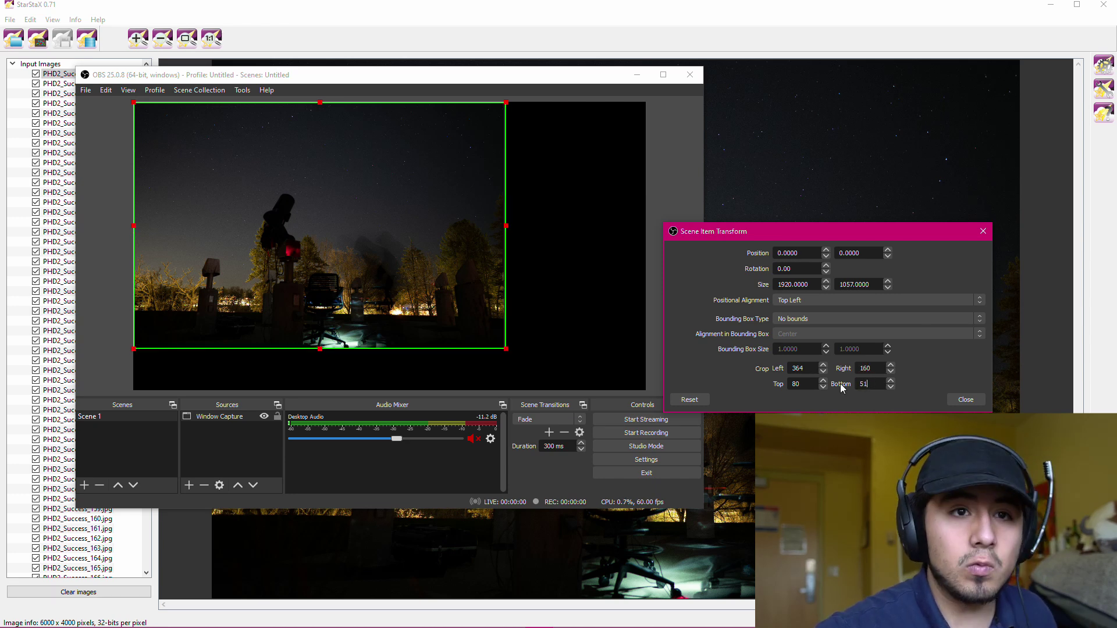
click(964, 400)
- Reopen Edit Transform and fine-tune the right crop up to 167, checking the preview edge
click(542, 324)
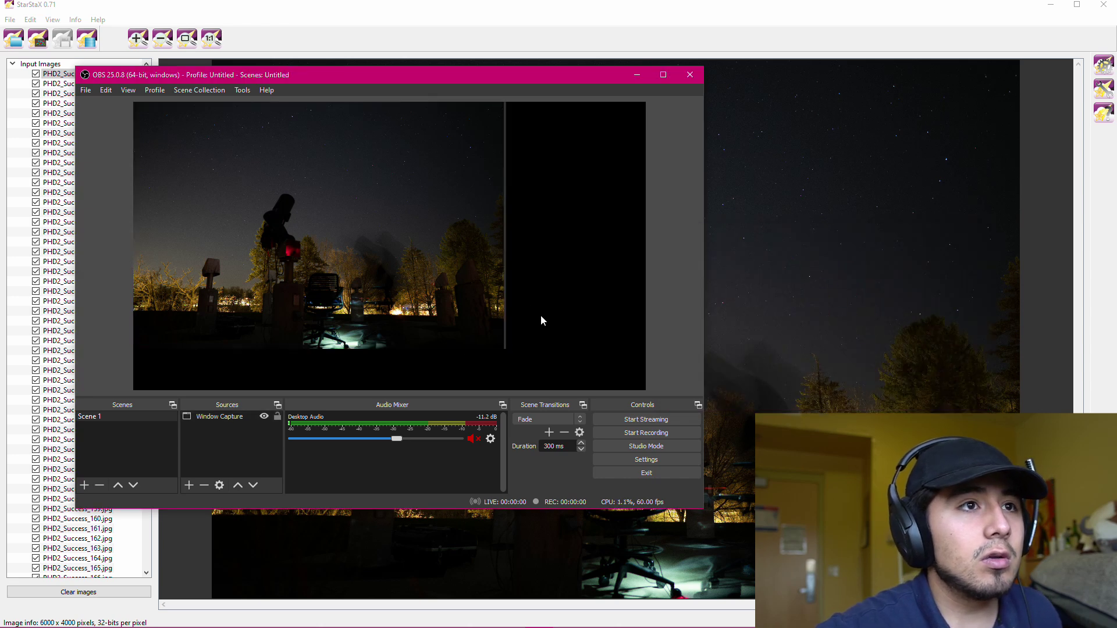
click(437, 256)
right_click(437, 258)
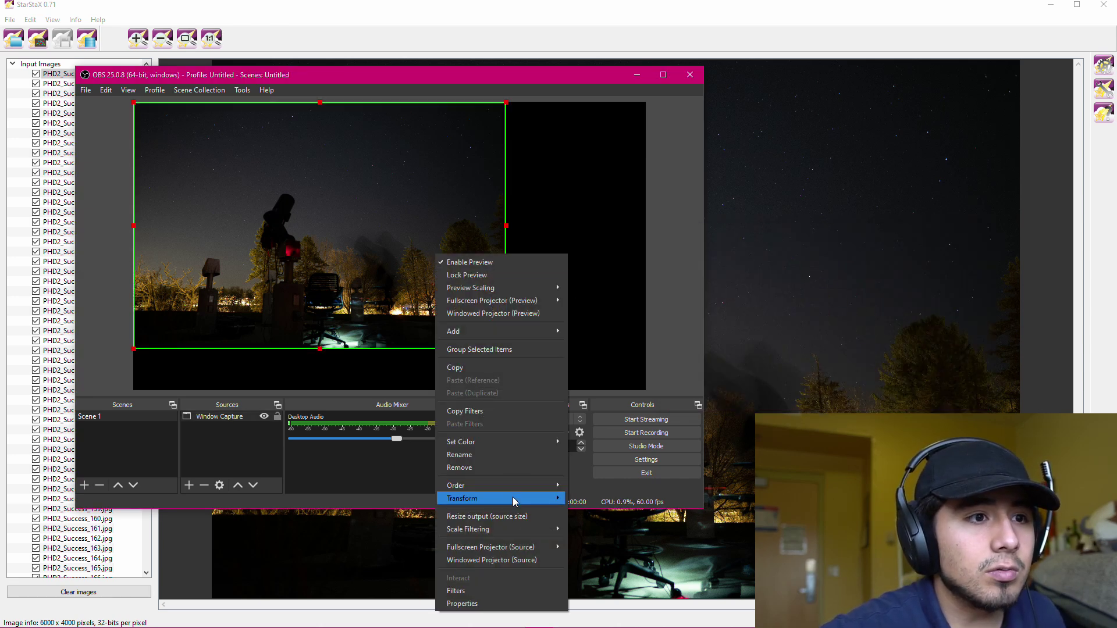
mouse_move(514, 500)
click(576, 440)
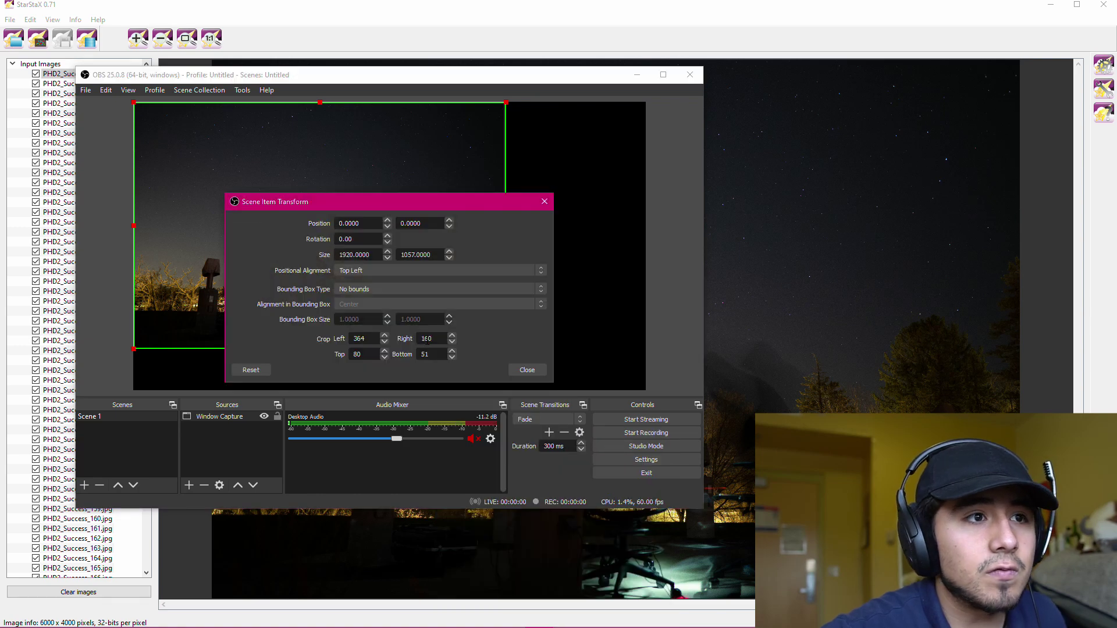
text(5)
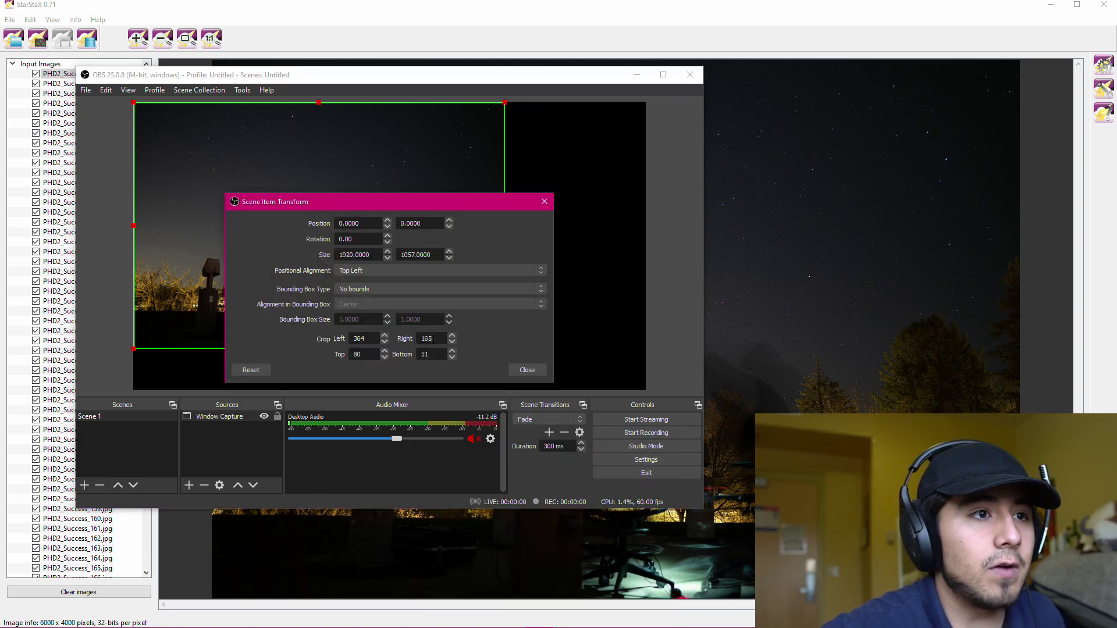
drag(480, 203, 793, 232)
click(544, 207)
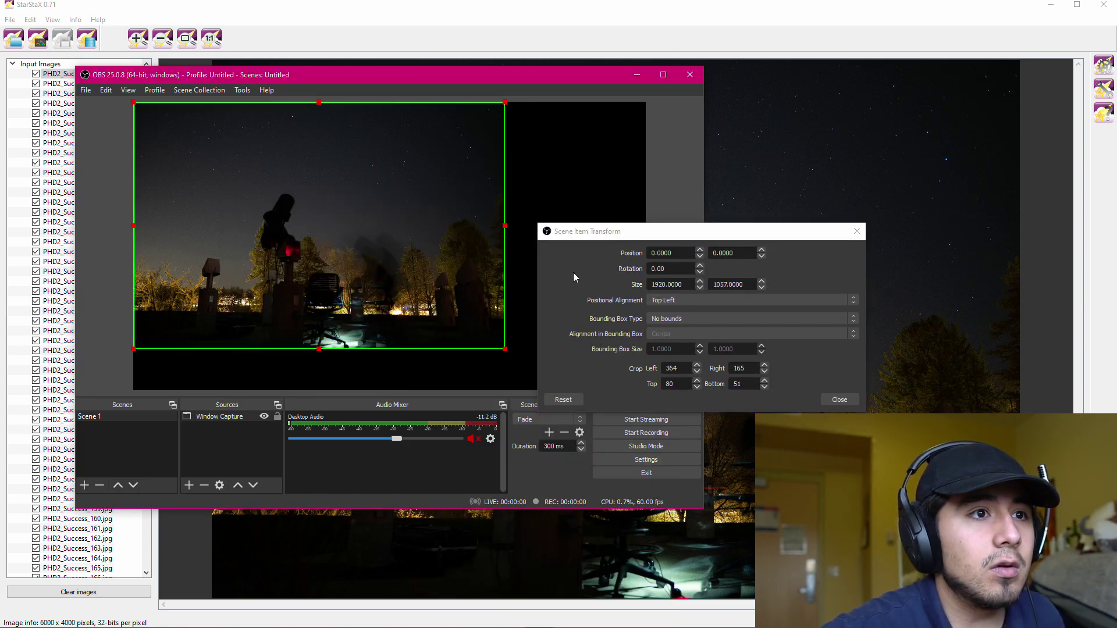
click(763, 364)
click(580, 192)
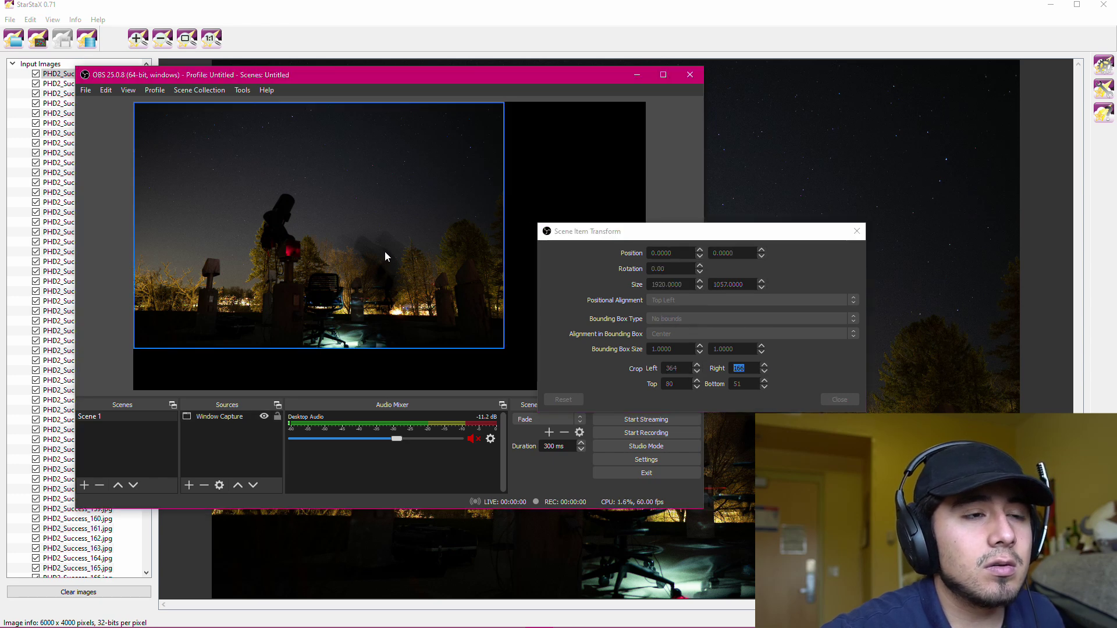
click(764, 364)
click(578, 203)
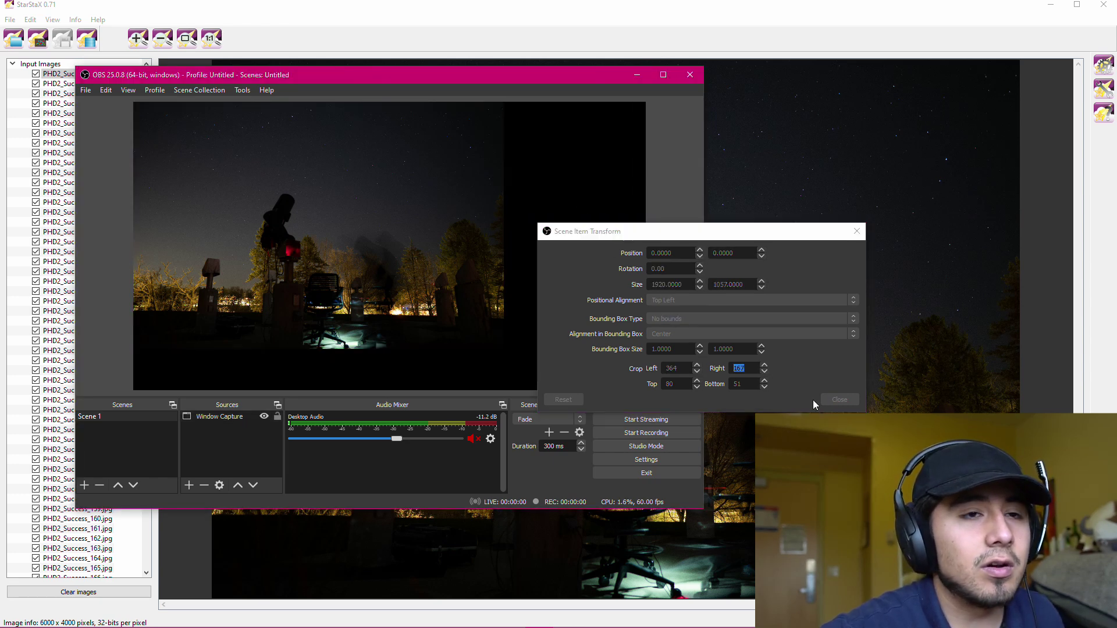
click(838, 399)
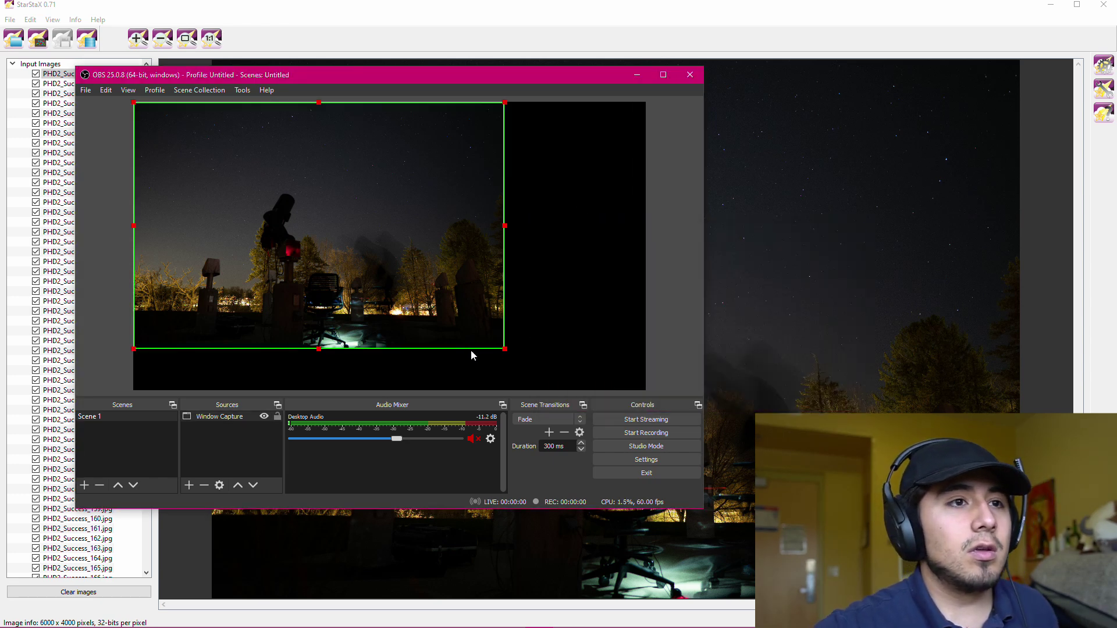
- Enlarge the cropped capture to fill the canvas height, centre it, start recording, and return to StarStaX
drag(505, 350, 570, 388)
drag(484, 344, 522, 345)
click(617, 355)
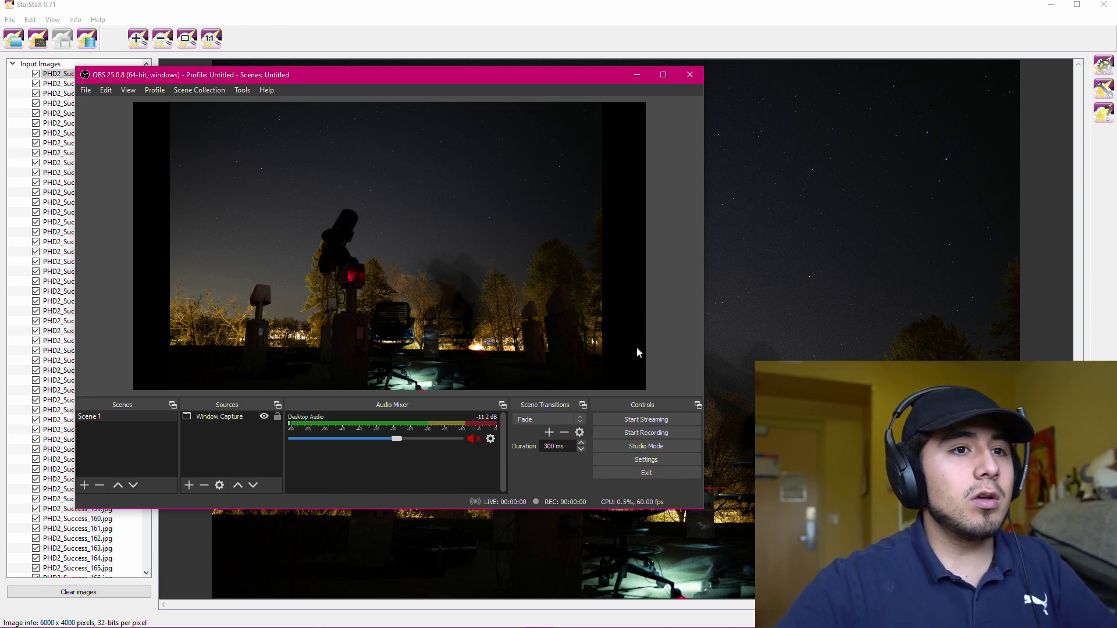
click(646, 437)
click(794, 304)
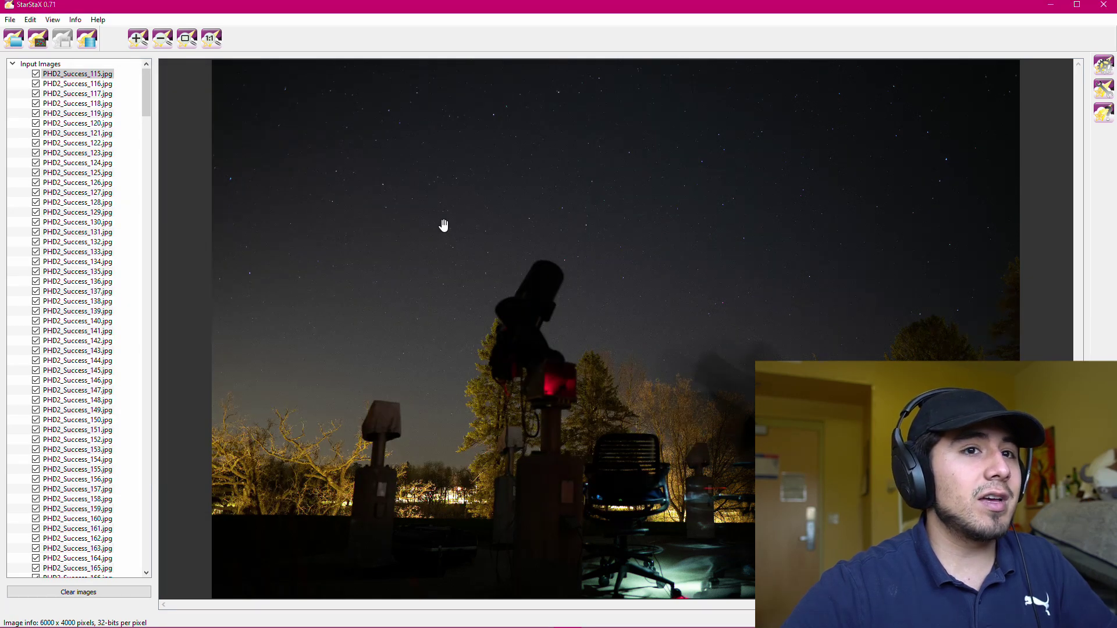
- Start processing in StarStaX to blend the 540 loaded frames into star trails
click(87, 40)
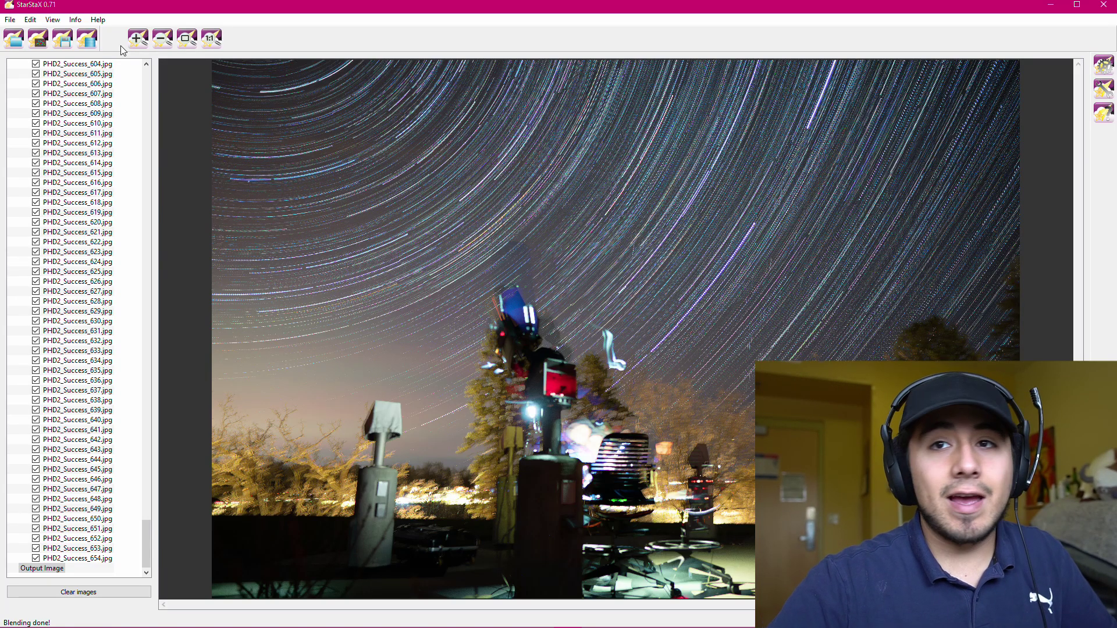
- Stop the OBS recording, then return to StarStaX and open its Preferences panel
mouse_move(453, 625)
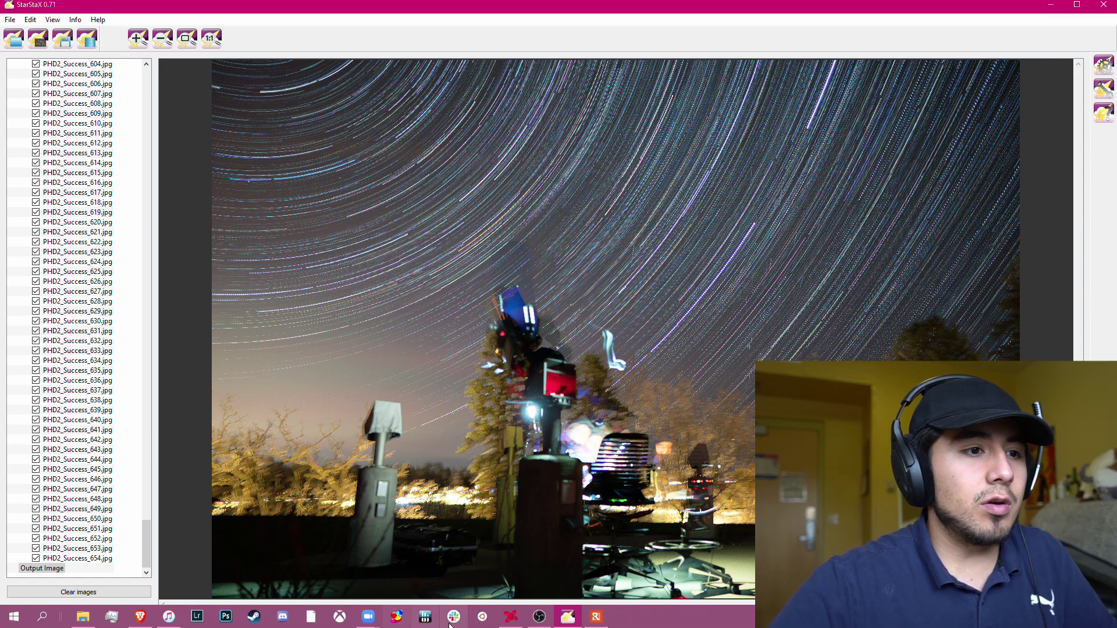
click(538, 618)
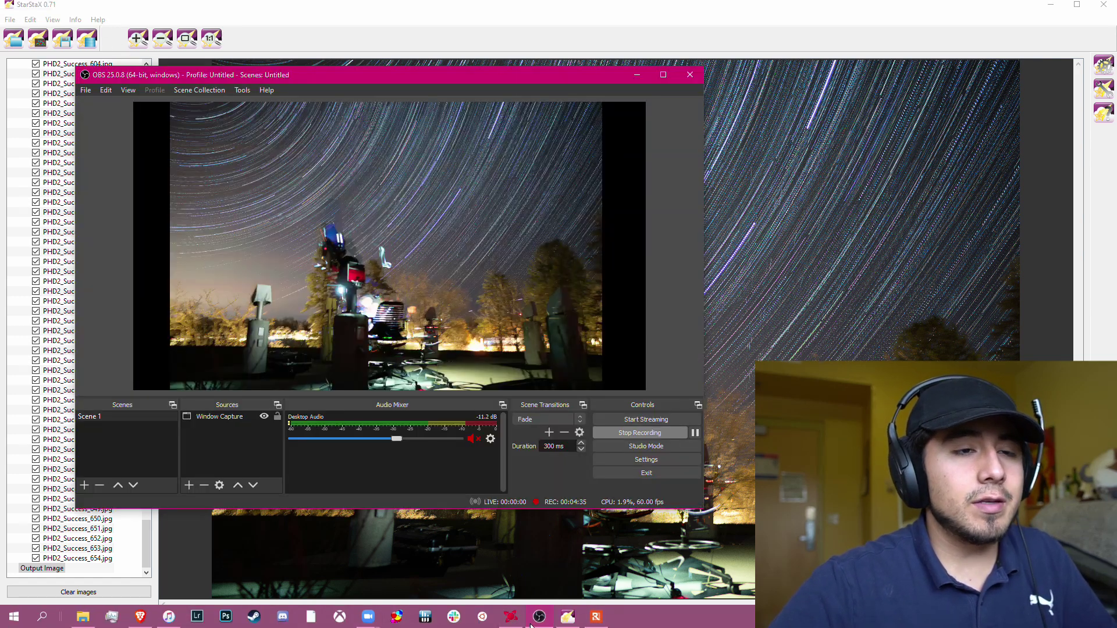
click(628, 434)
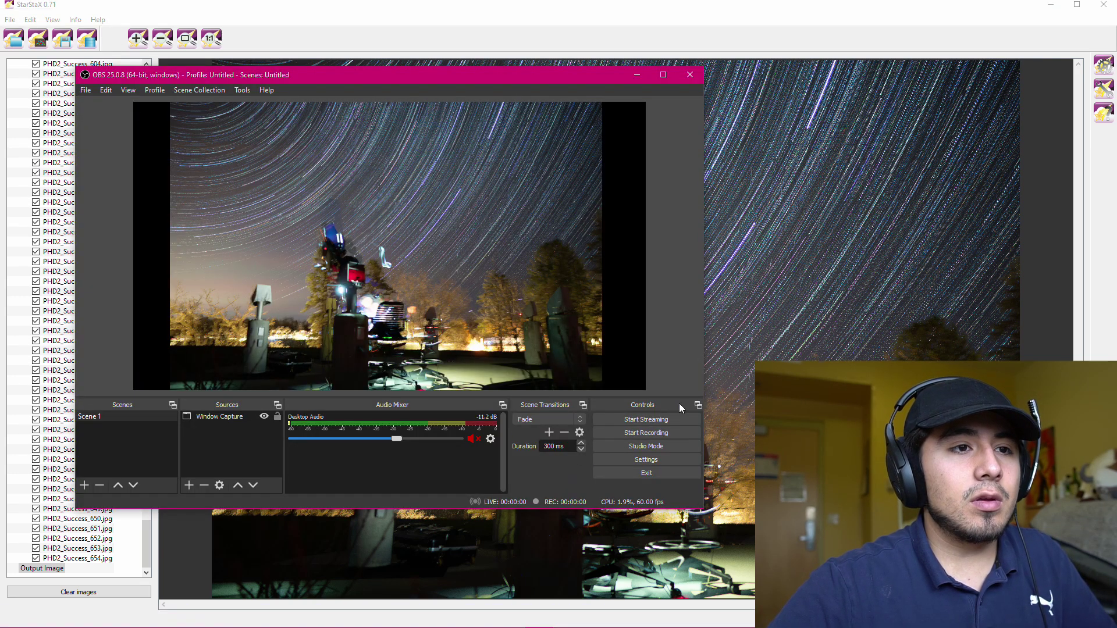
click(802, 344)
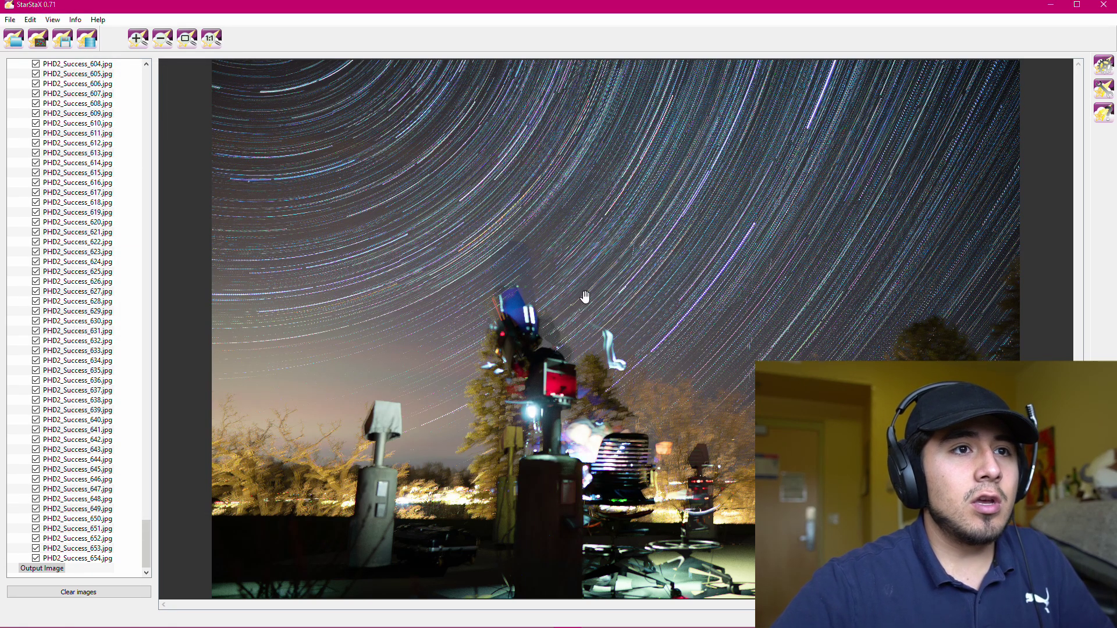
click(1102, 65)
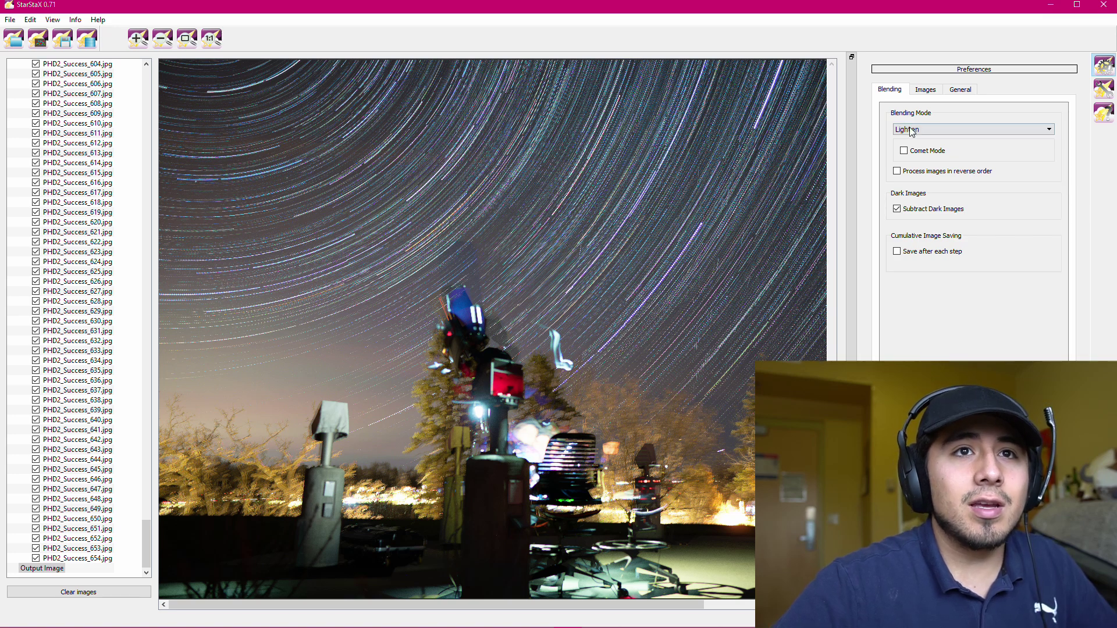
- Open the Blending Mode dropdown and leave Lighten selected
mouse_move(919, 132)
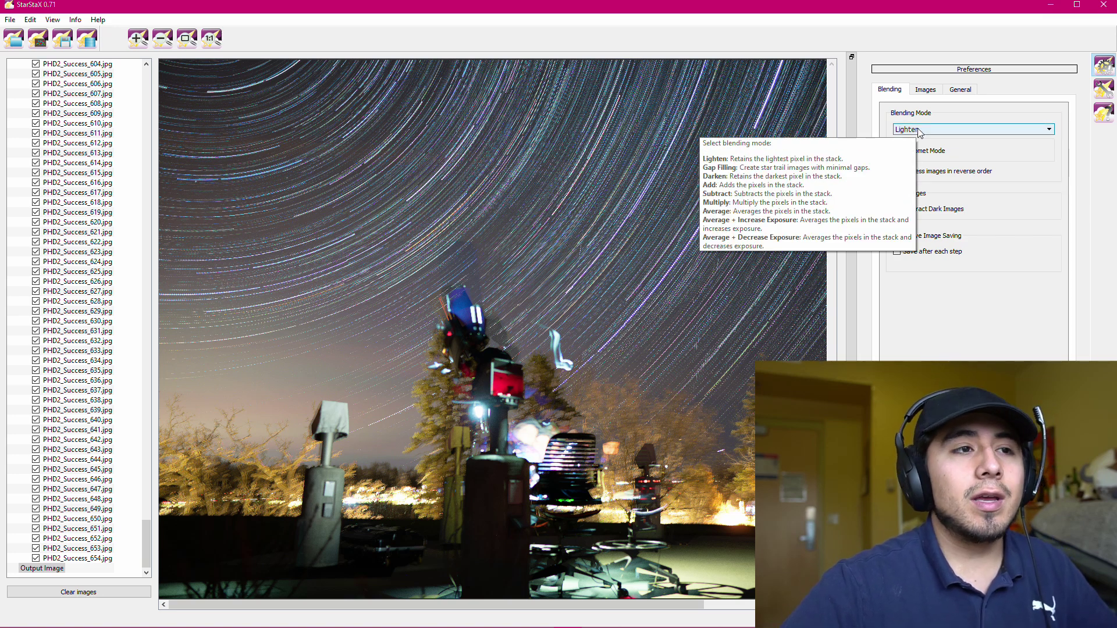
click(919, 132)
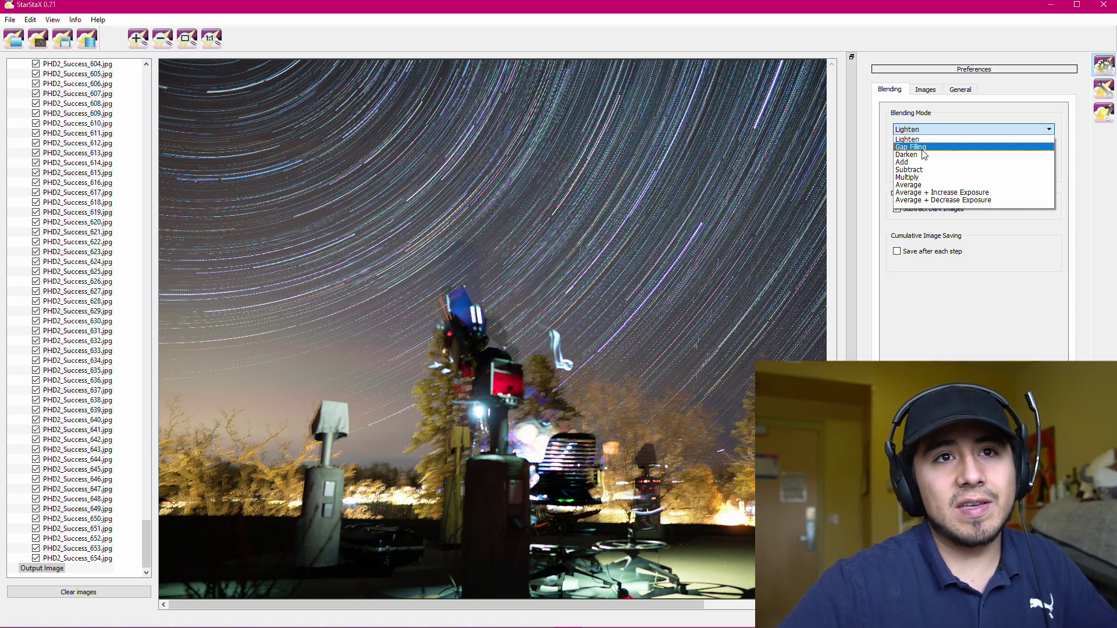
click(881, 173)
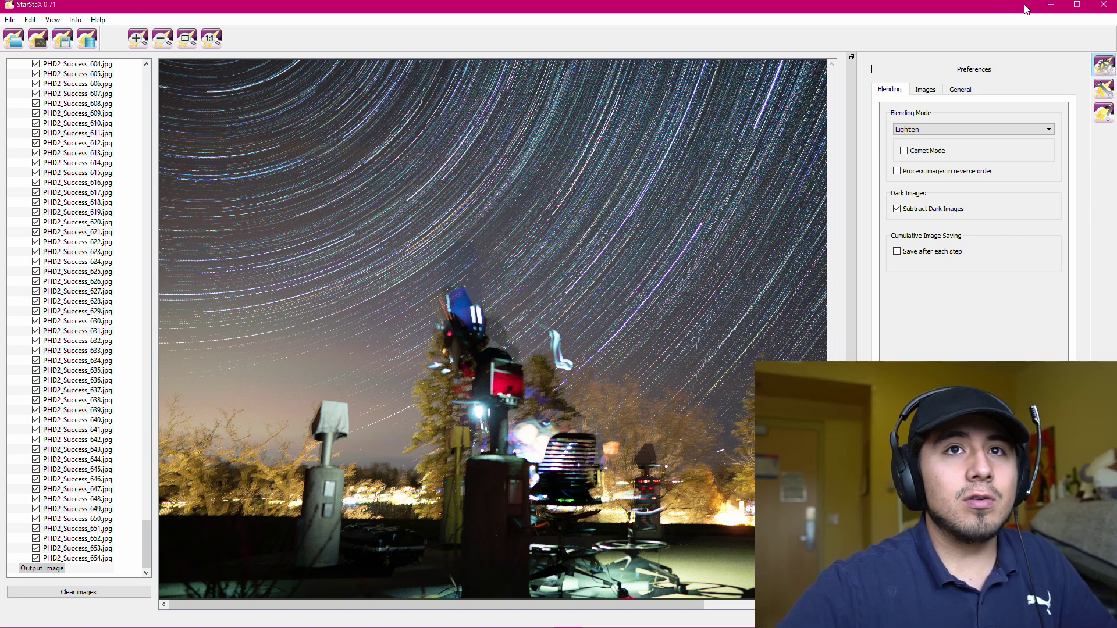
- Minimize StarStaX, move OBS right, and check its Output settings for mp4 recording format
click(1045, 7)
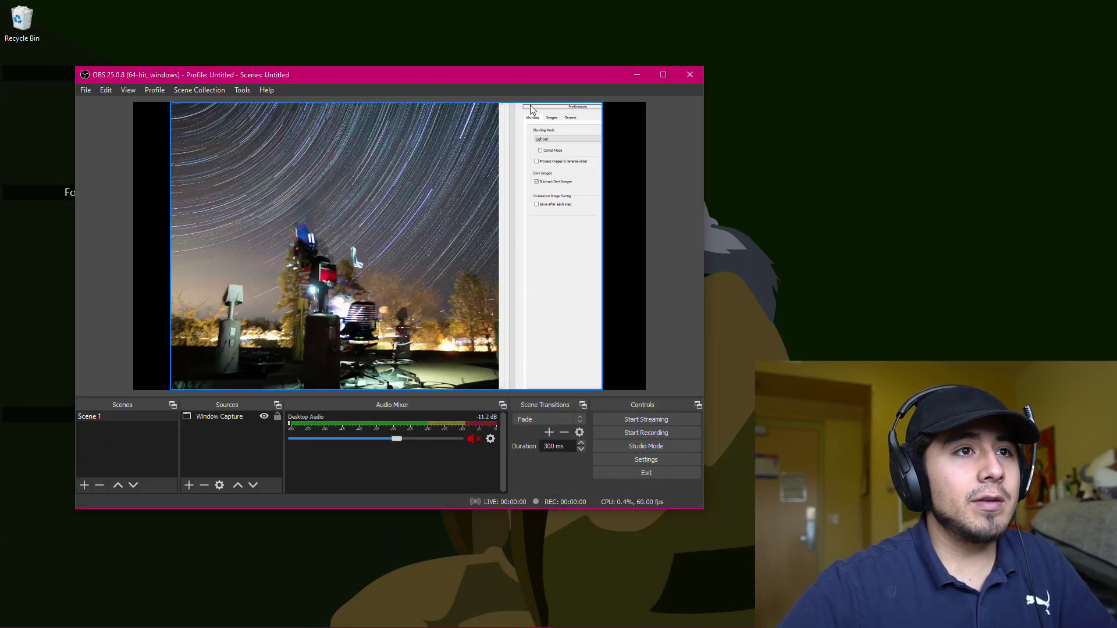
drag(517, 79, 678, 77)
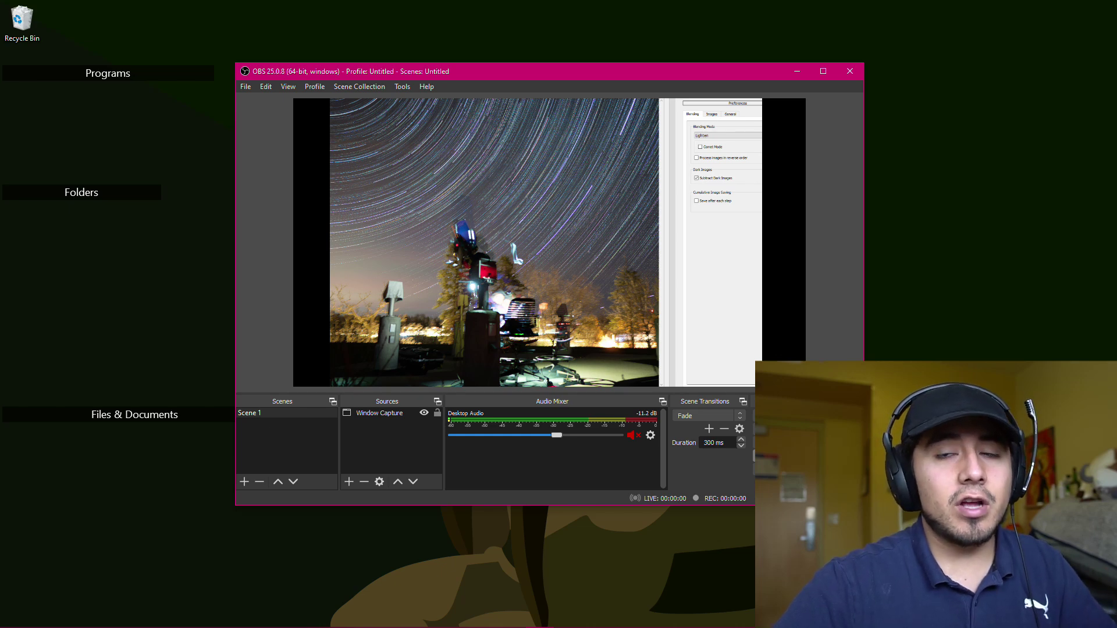
click(807, 457)
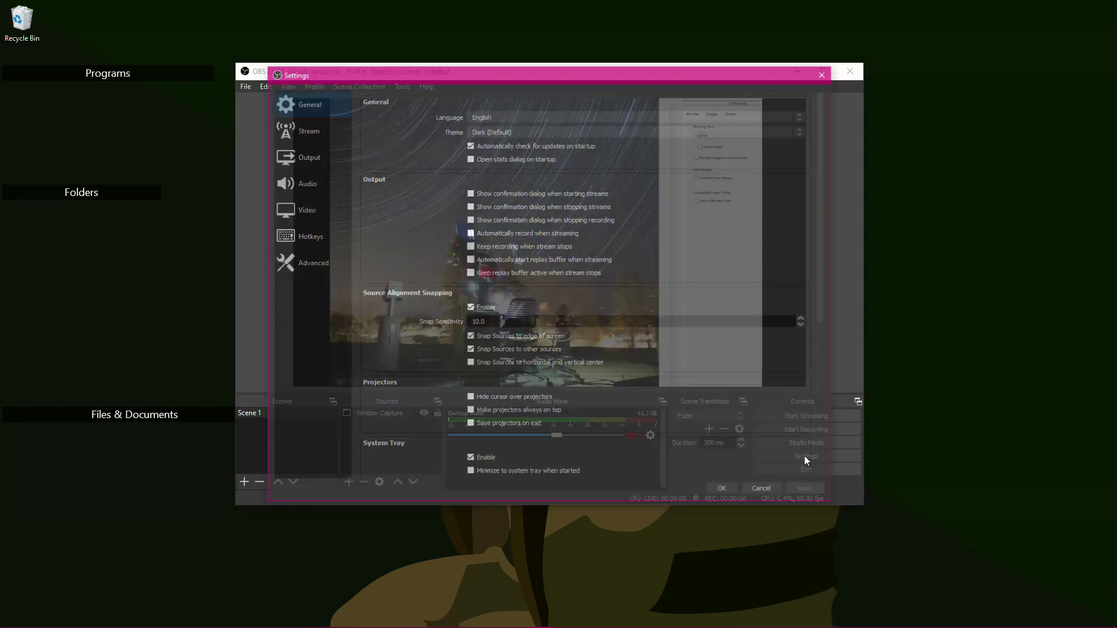
click(301, 159)
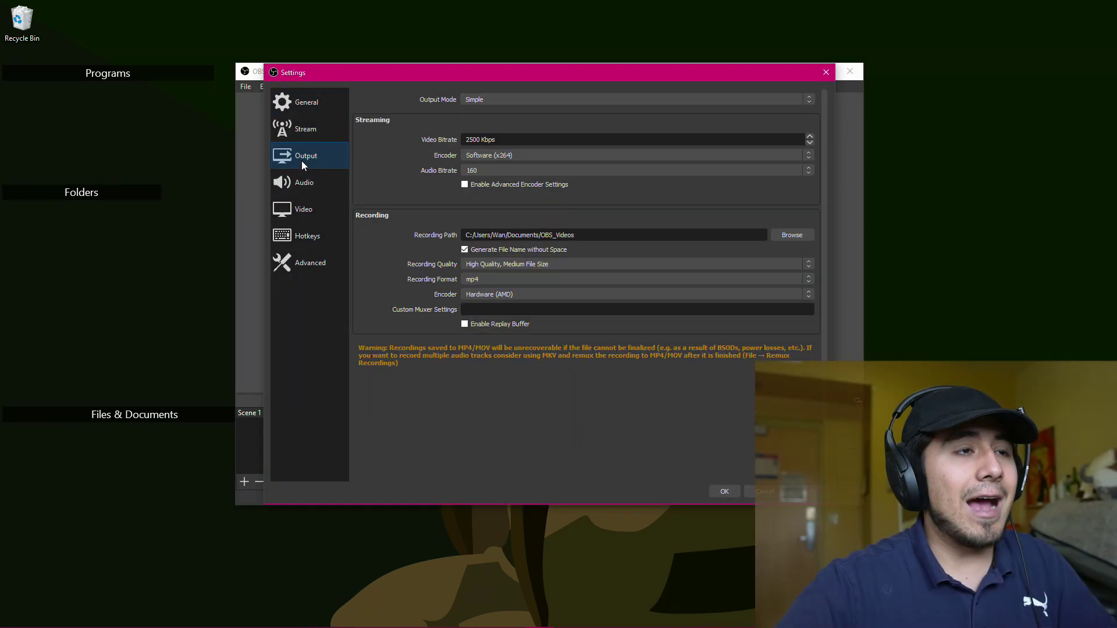
click(719, 492)
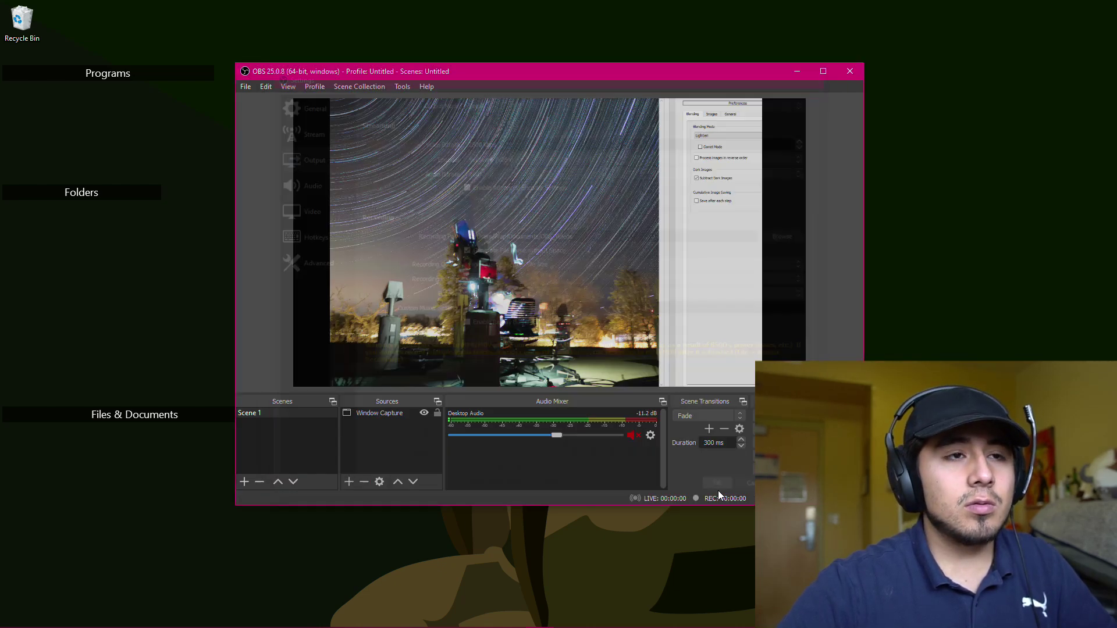
- Minimize OBS and open Documents > OBS_Videos in a new File Explorer window
click(797, 71)
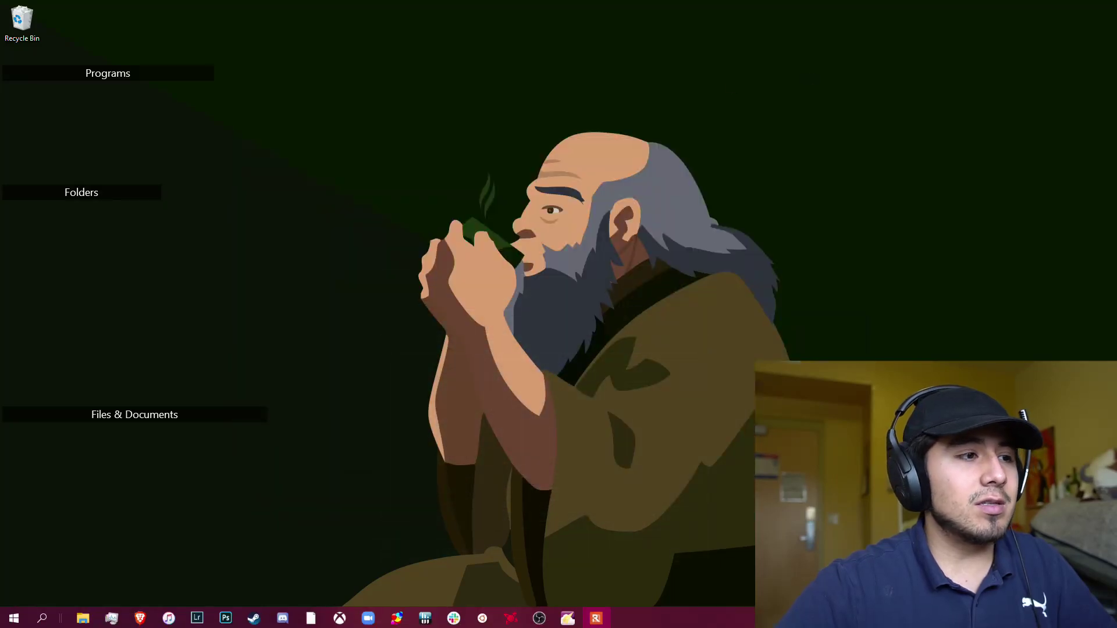
right_click(83, 616)
click(105, 546)
double_click(650, 222)
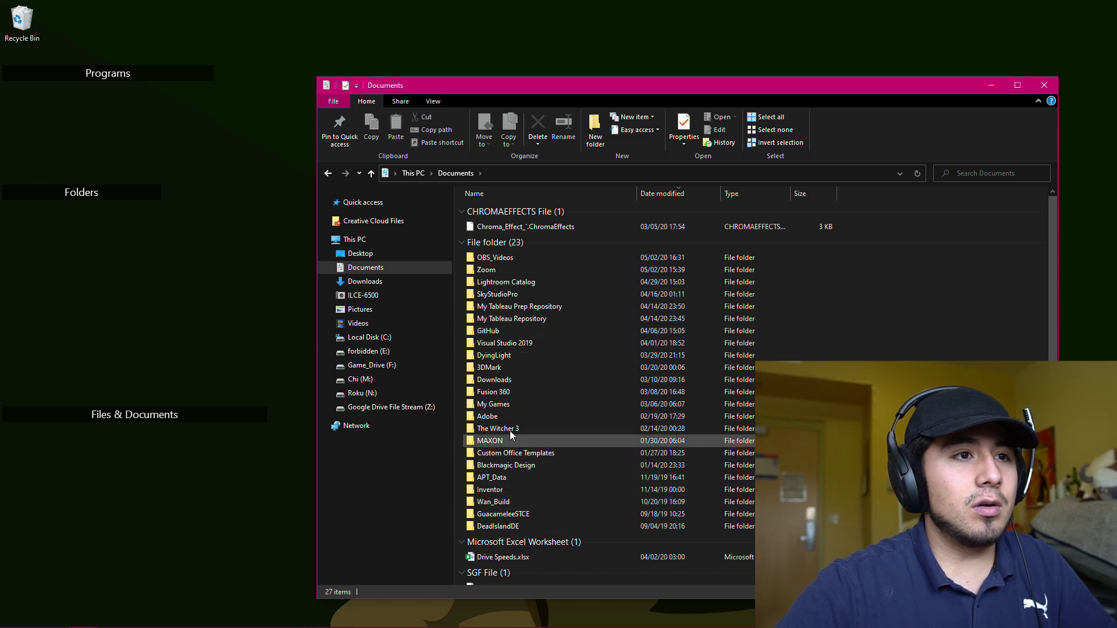
double_click(504, 260)
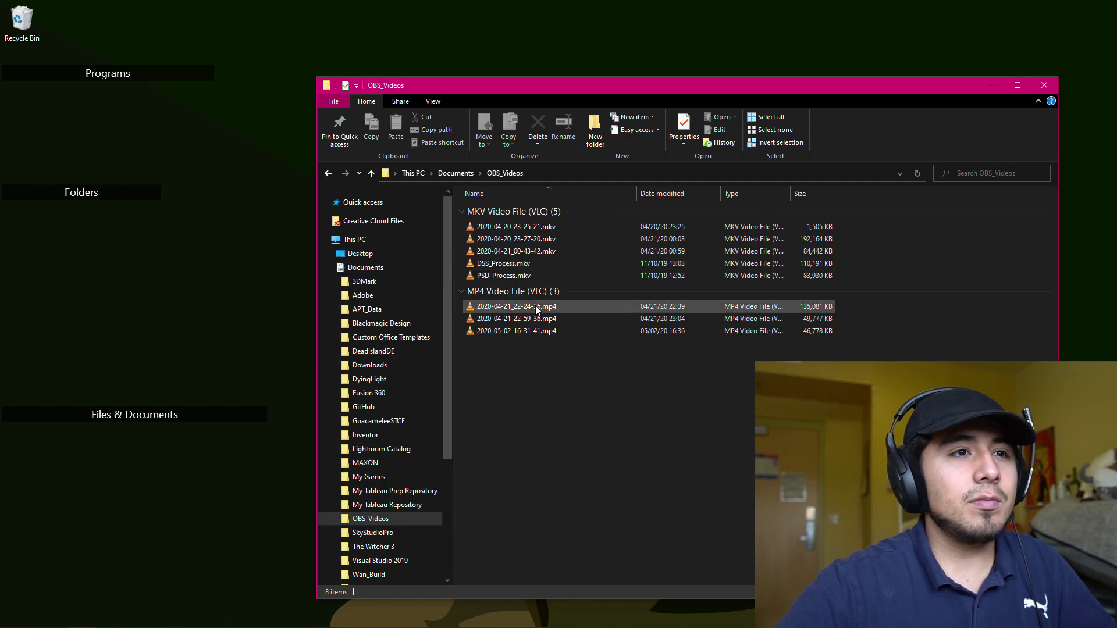
- Play 2020-05-02_16-31-41.mp4 in VLC and scrub through it to 01:51, then 01:26
double_click(543, 331)
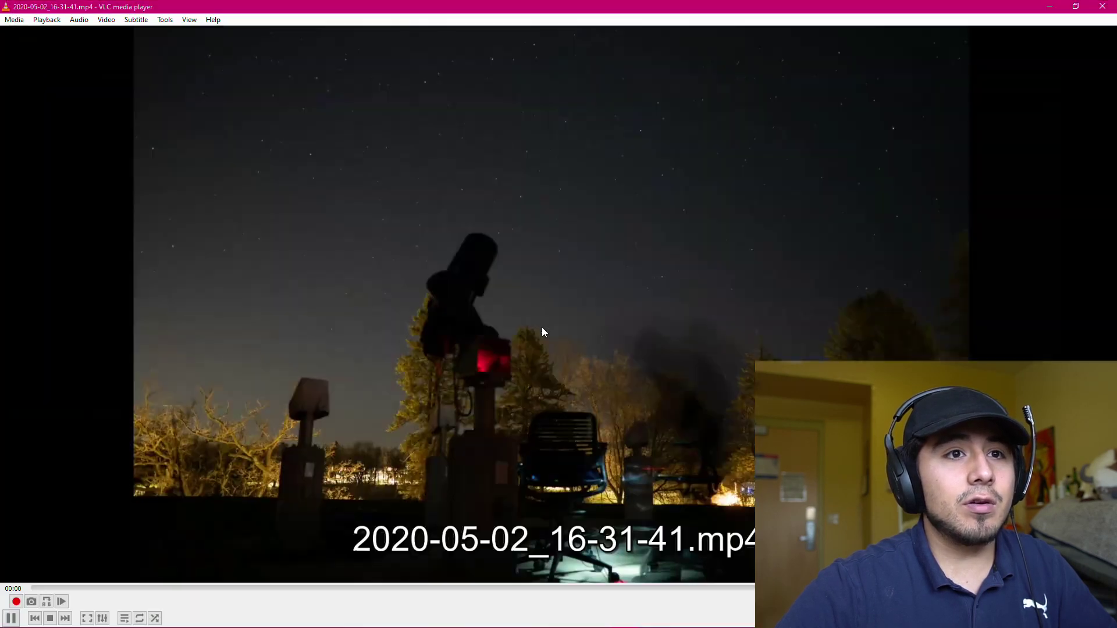
click(1102, 6)
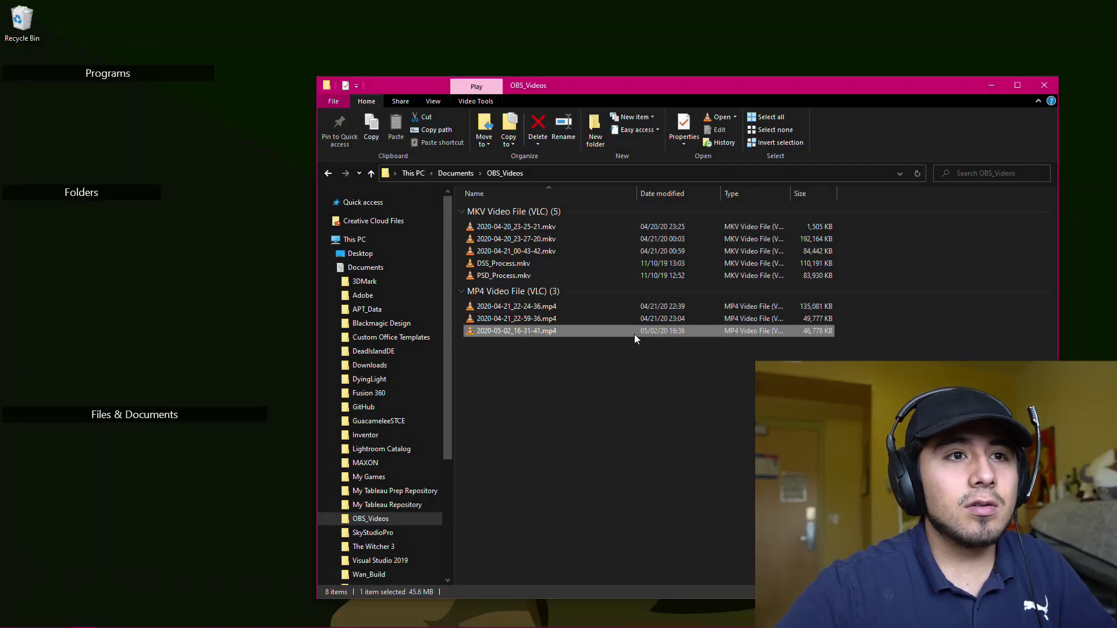
double_click(634, 334)
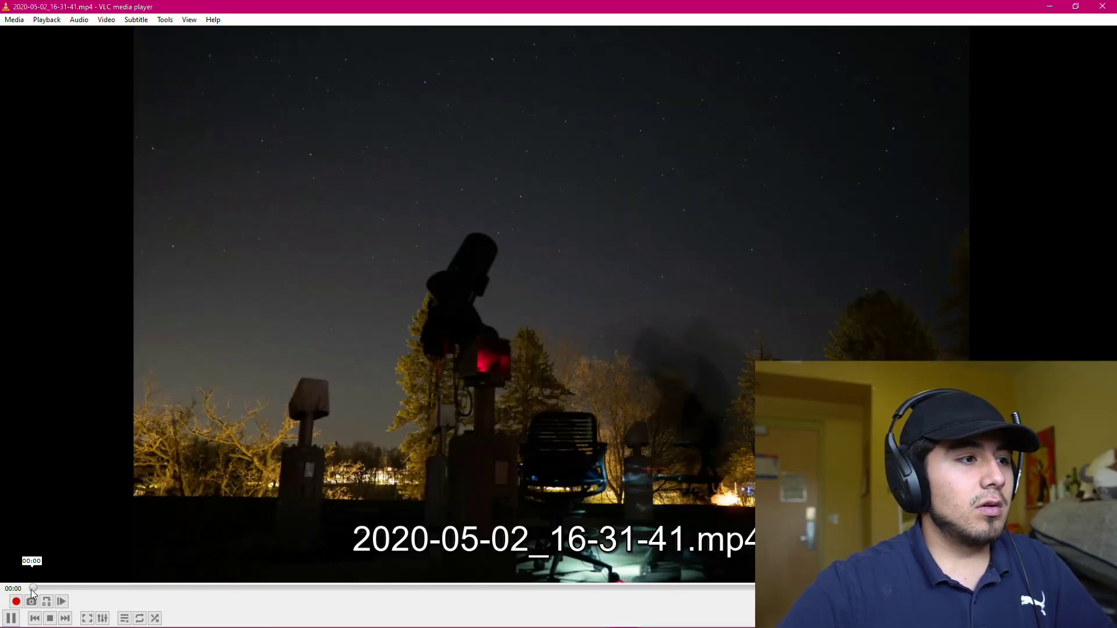
drag(33, 589, 1076, 588)
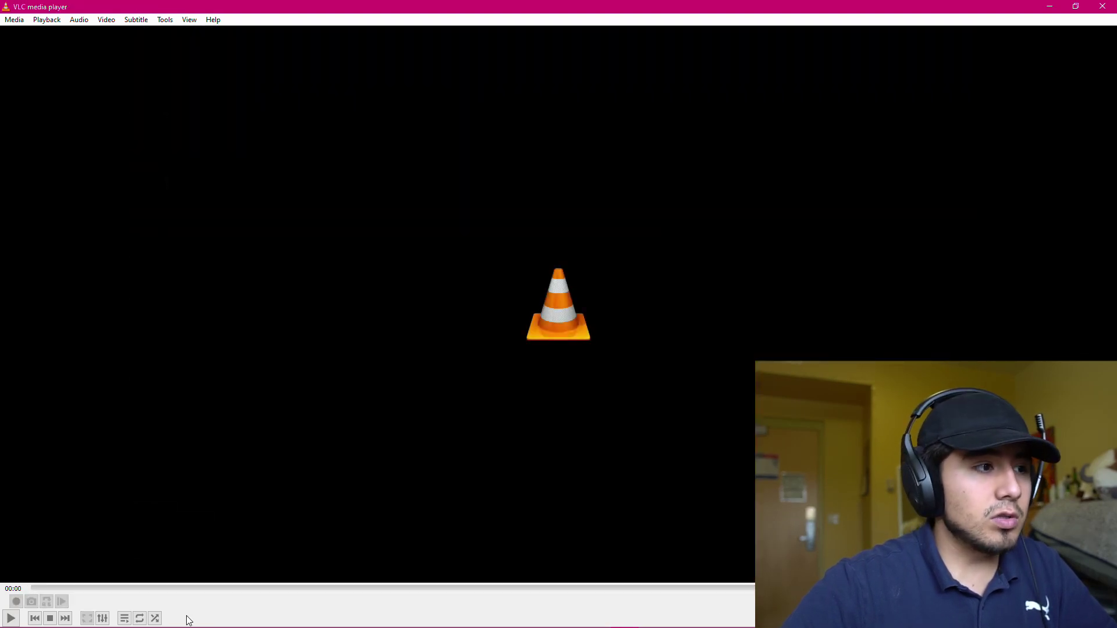
click(36, 618)
drag(100, 588, 1076, 588)
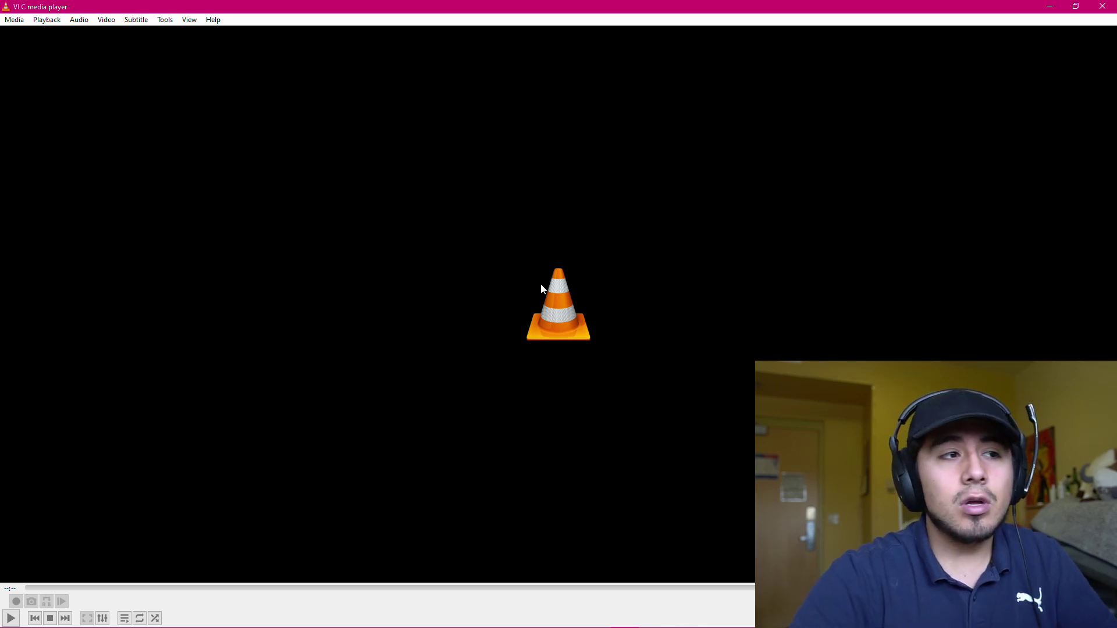
- Open StarTrails5s.mov from the PHD2_Success folder in File Explorer
click(82, 616)
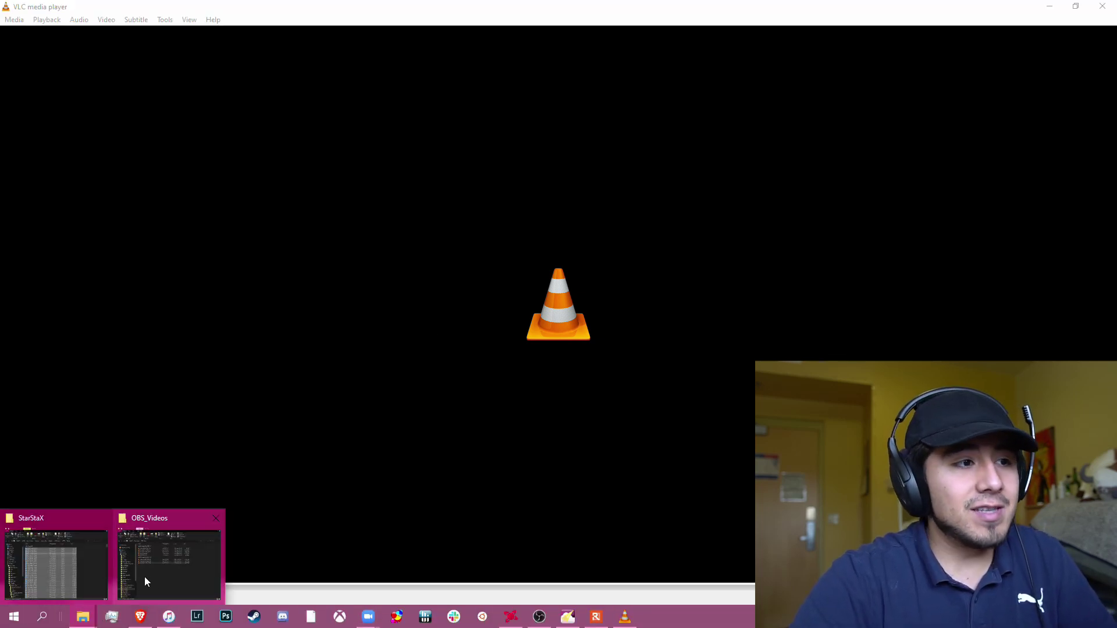
click(125, 581)
click(675, 158)
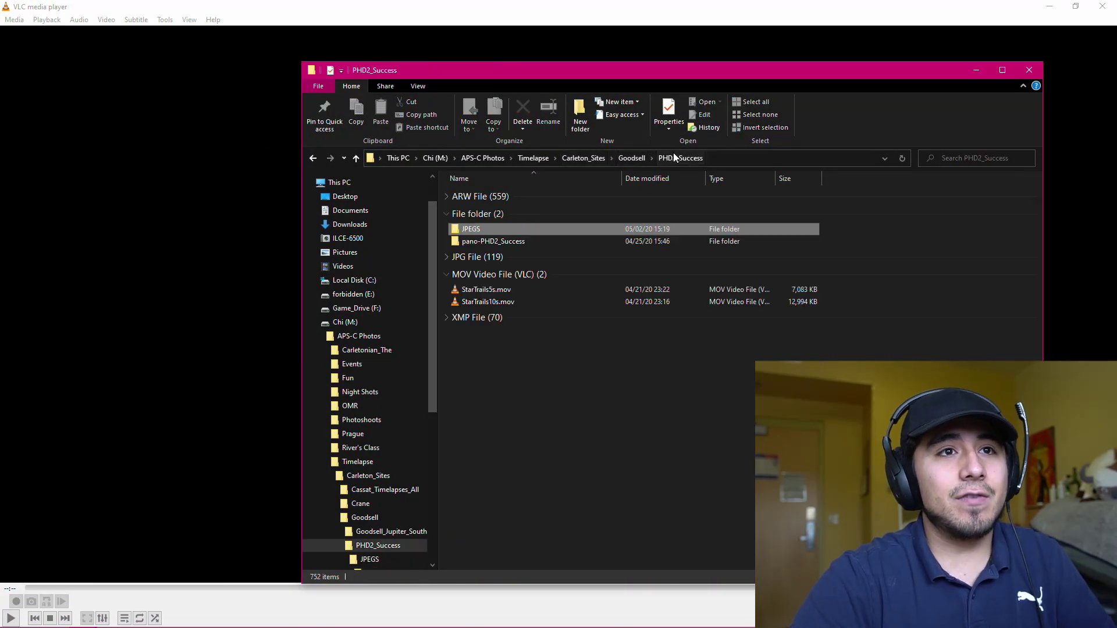
double_click(525, 289)
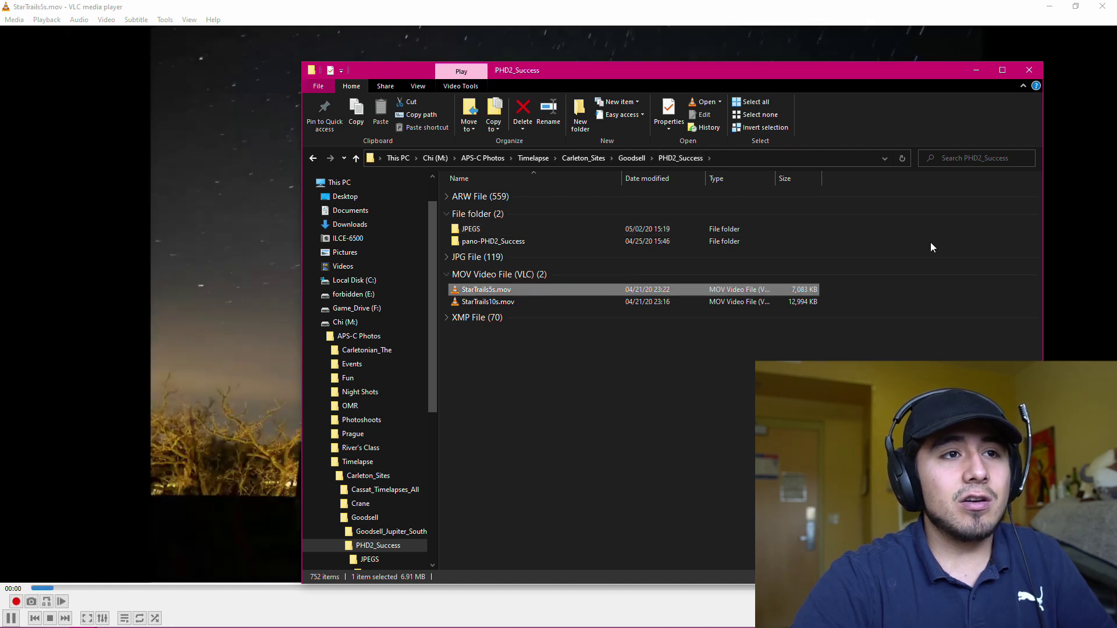
- Bring VLC in front of Explorer and let StarTrails5s.mov play to the end
click(874, 53)
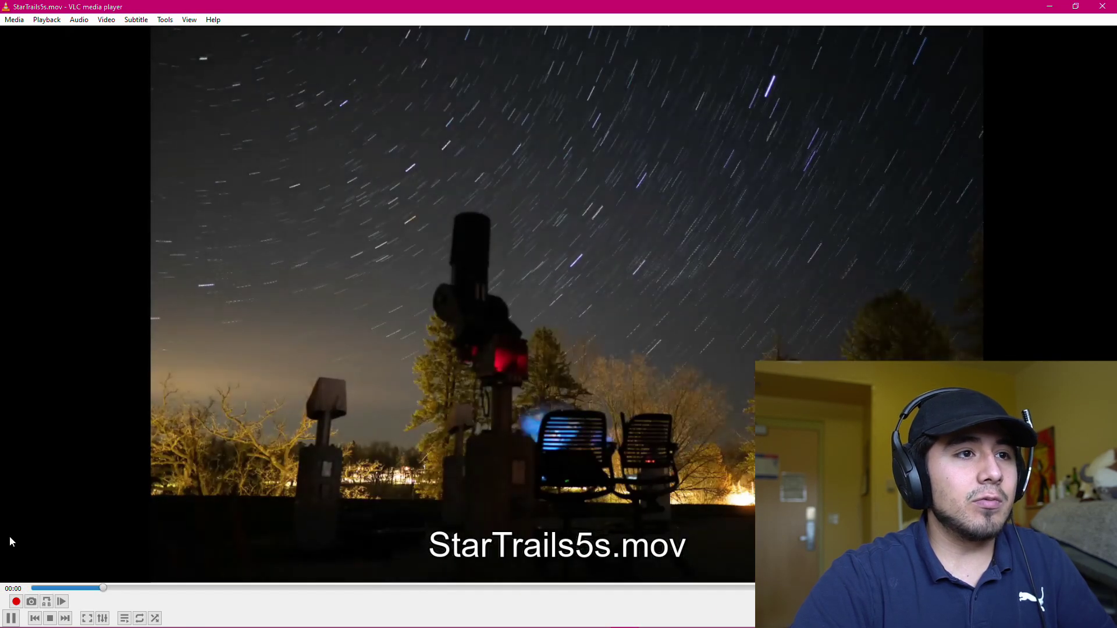